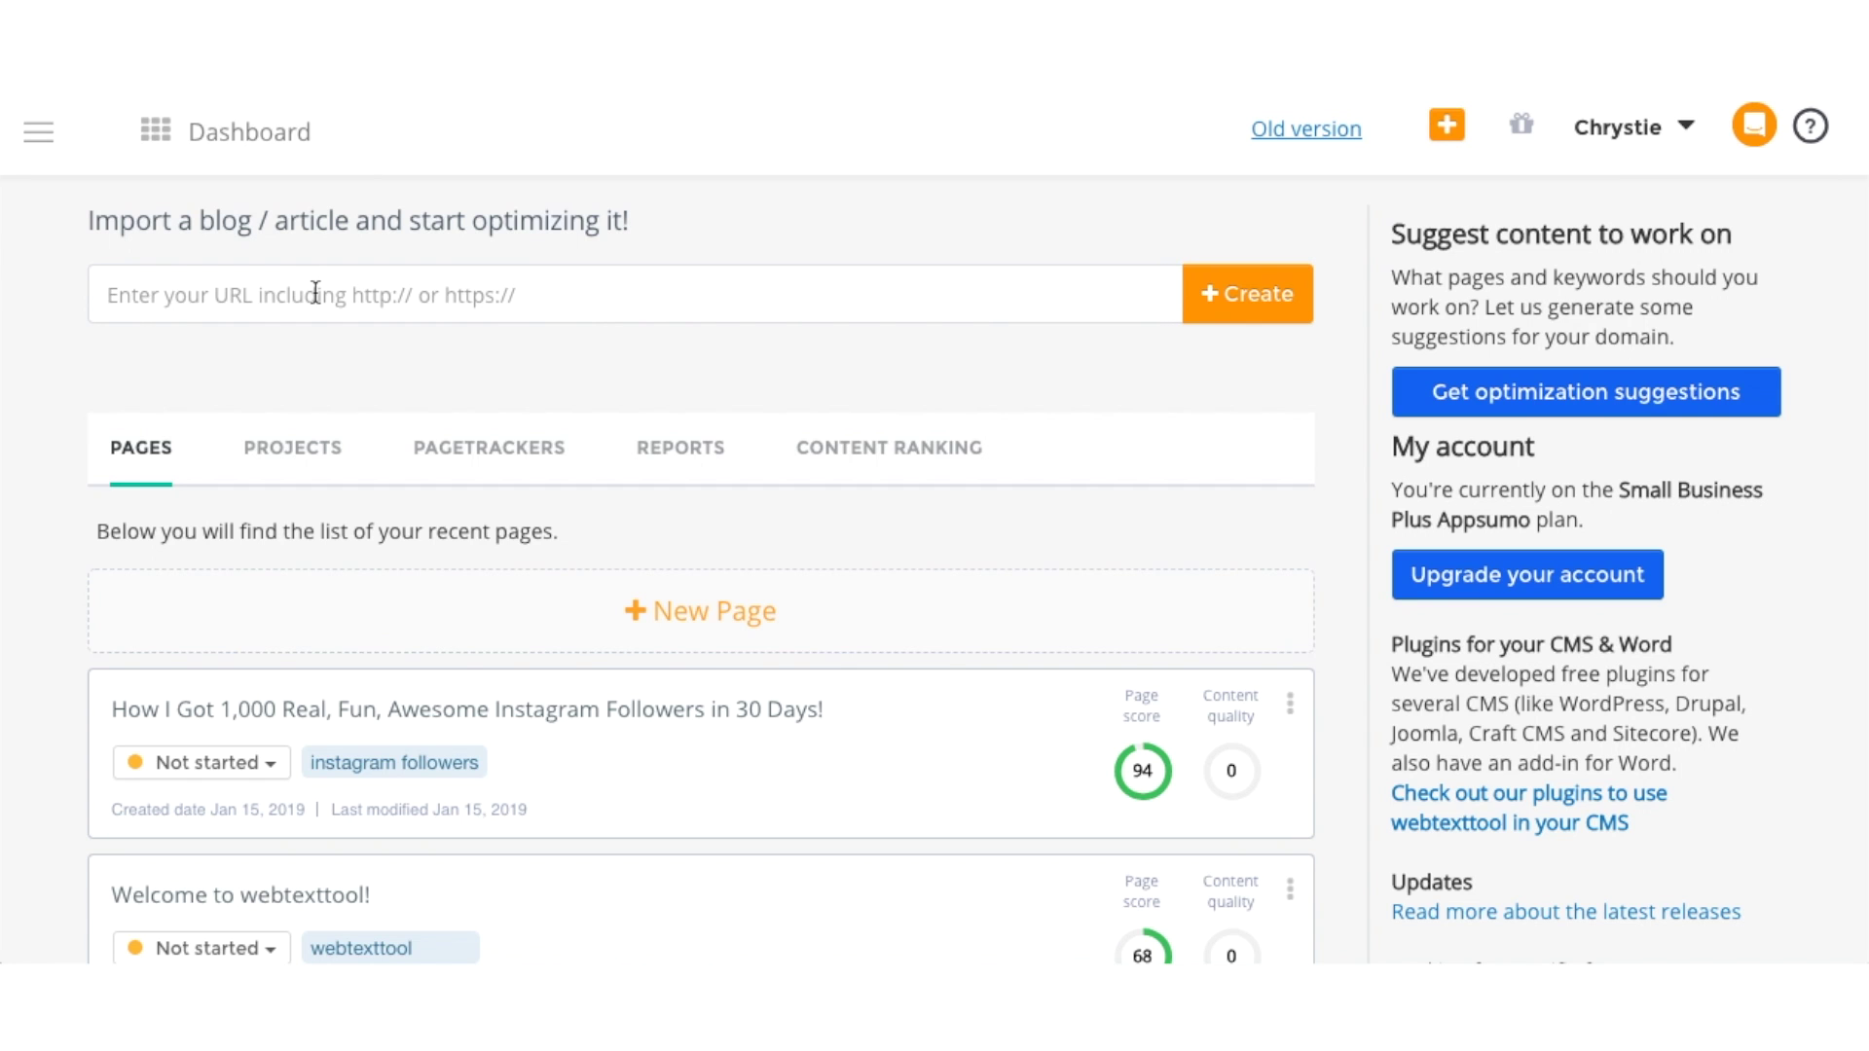
Import the Instagram followers blog post by pasting its URL, then confirm the imported page.
left_click(317, 294)
key("ctrl+v")
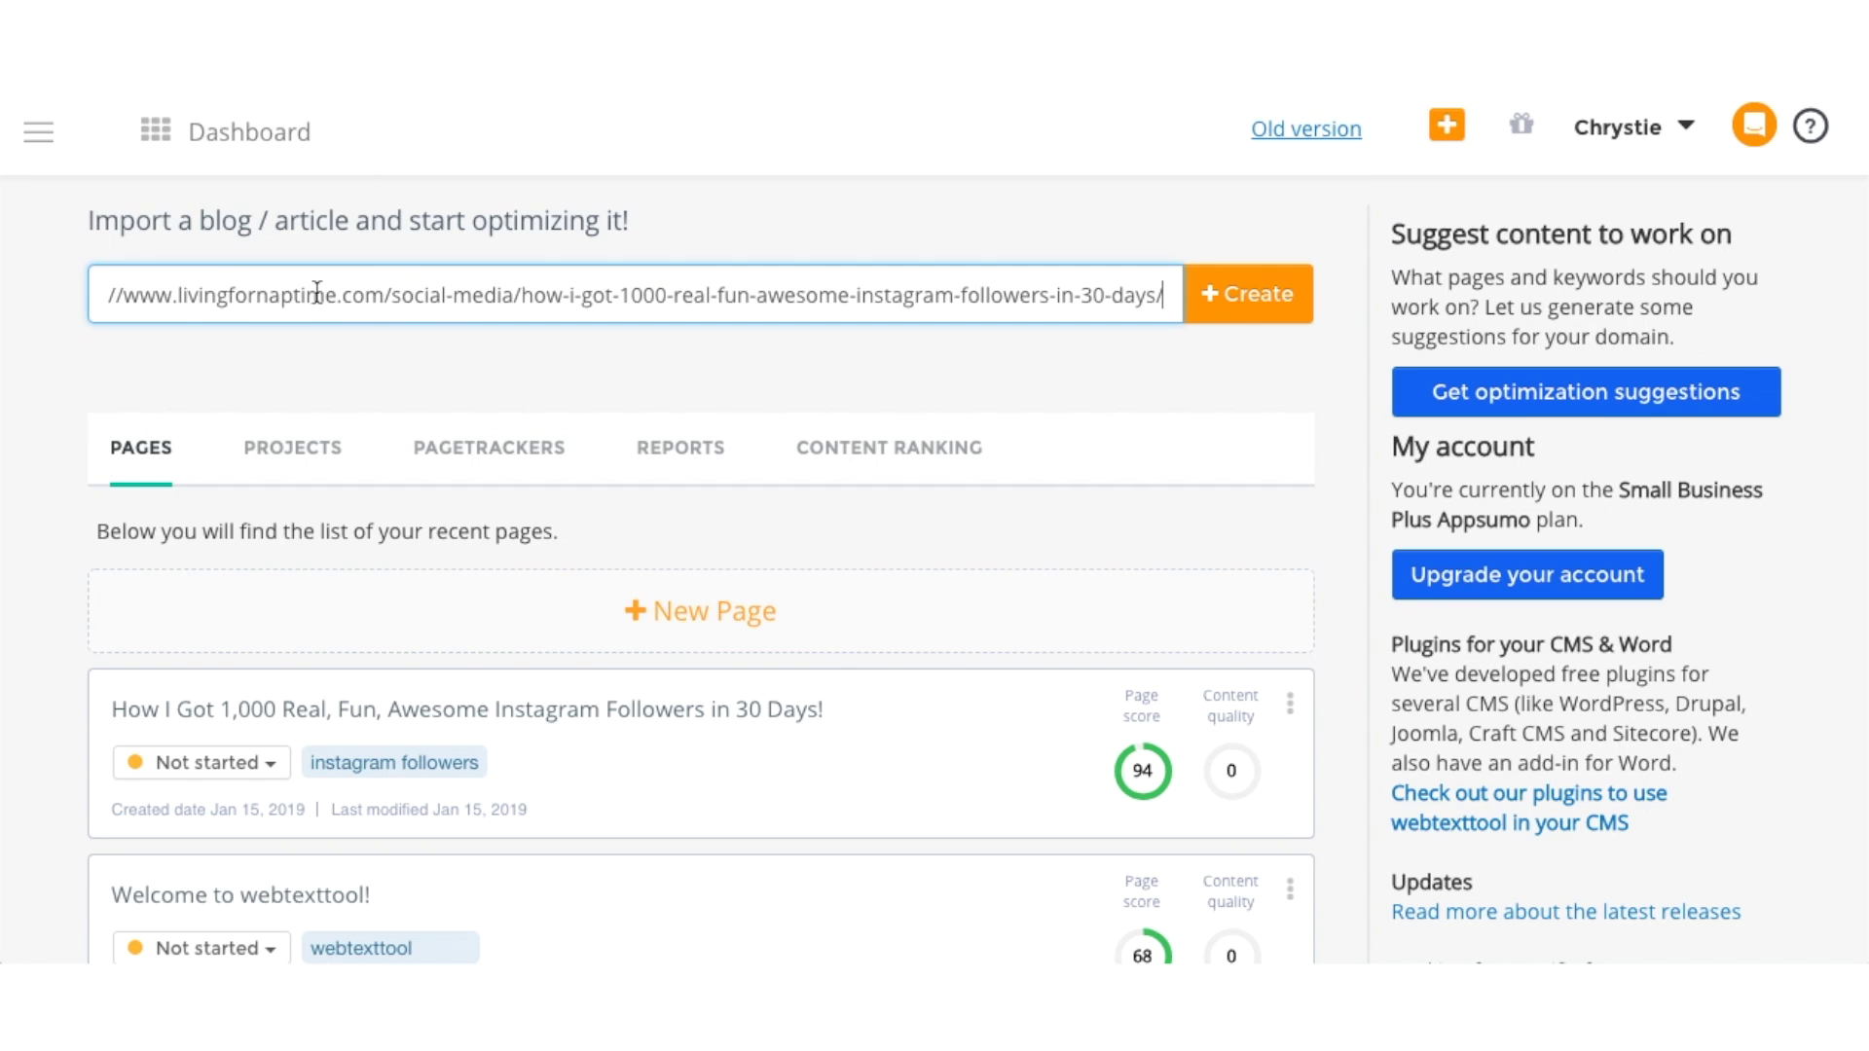
left_click(1259, 292)
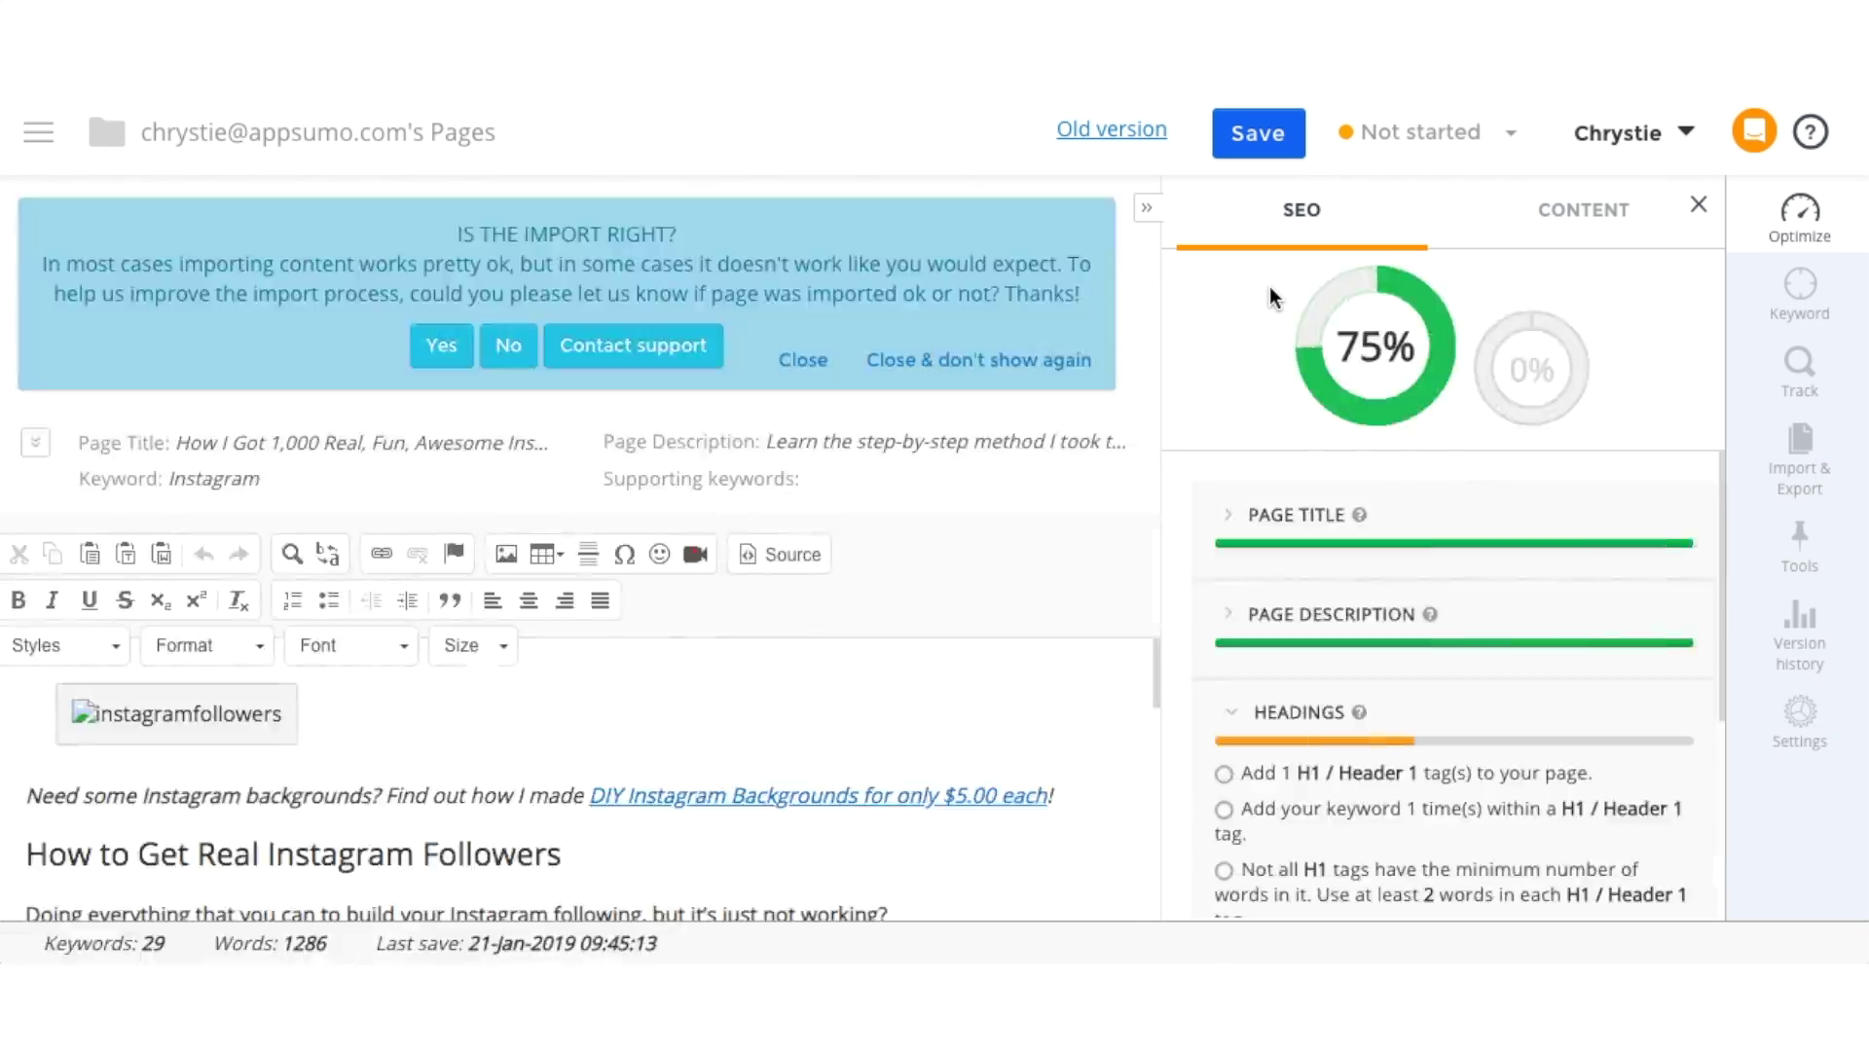
left_click(443, 350)
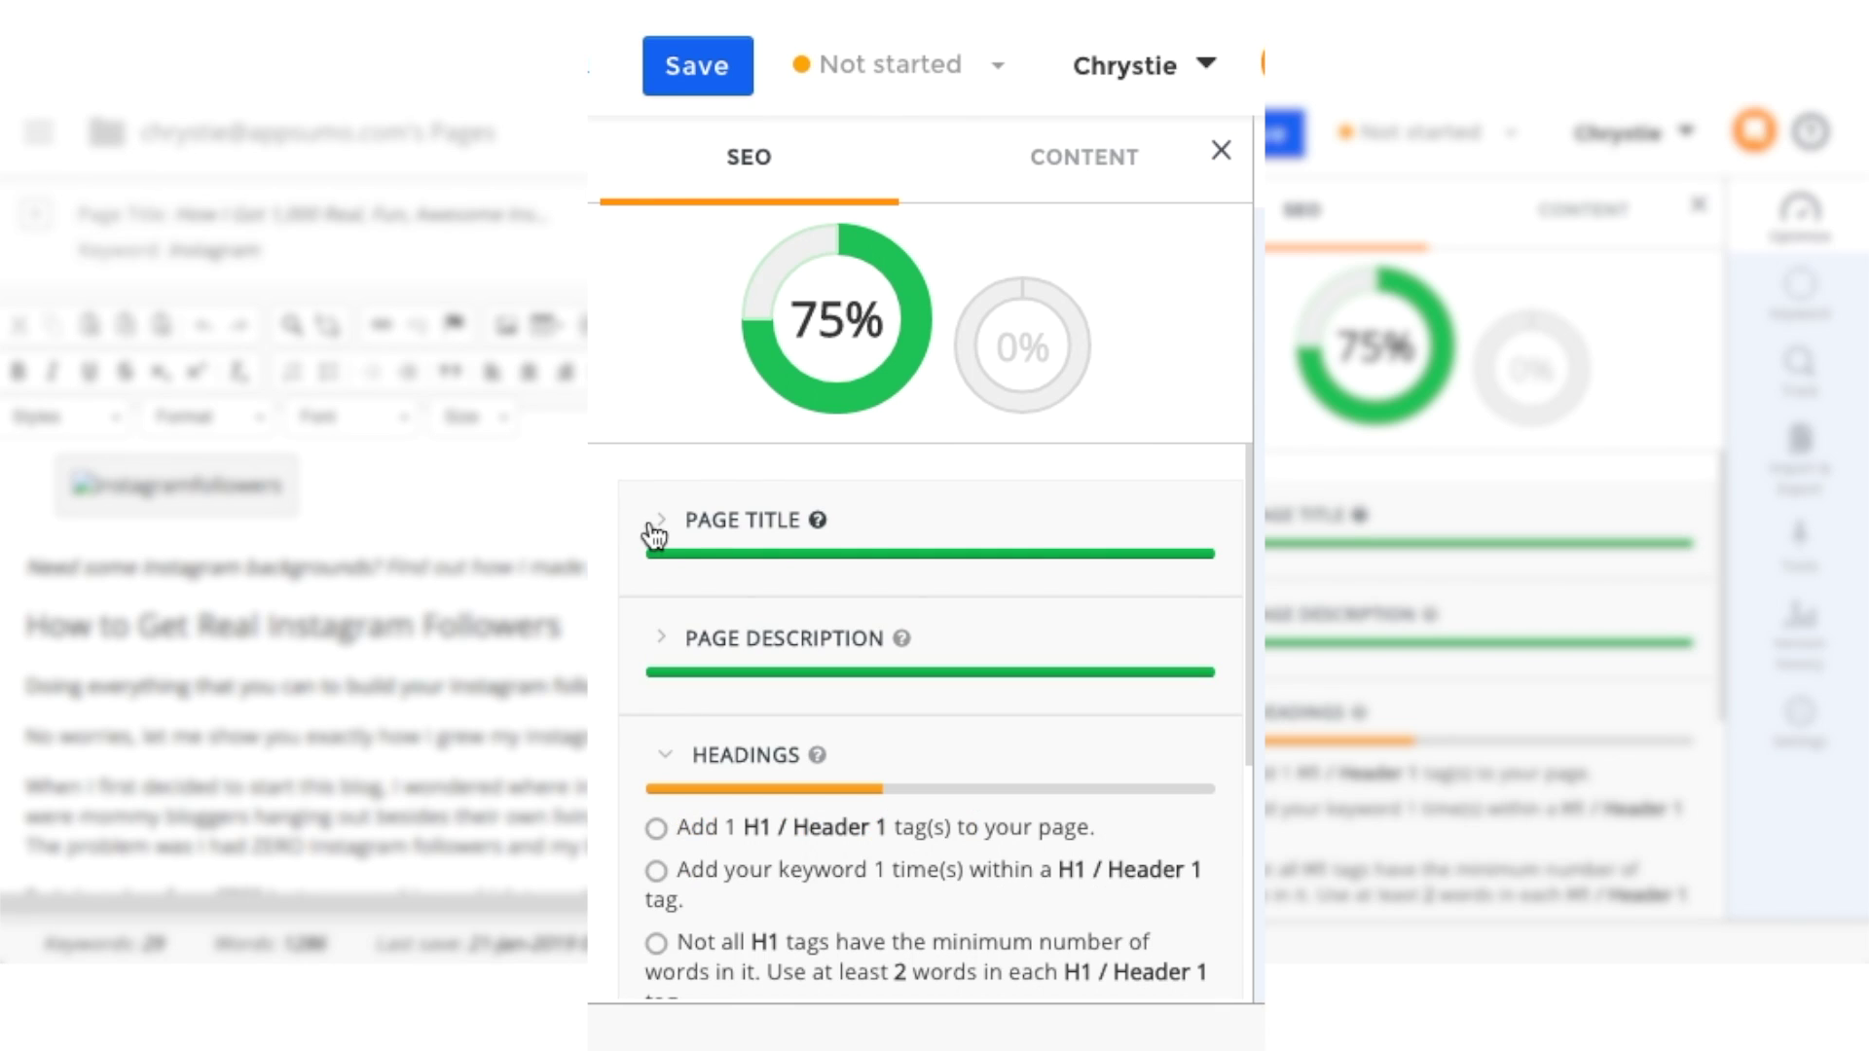
Review the Page Title and Page Description checks, then make 'How to Get Real Instagram Followers' Heading 1.
left_click(657, 530)
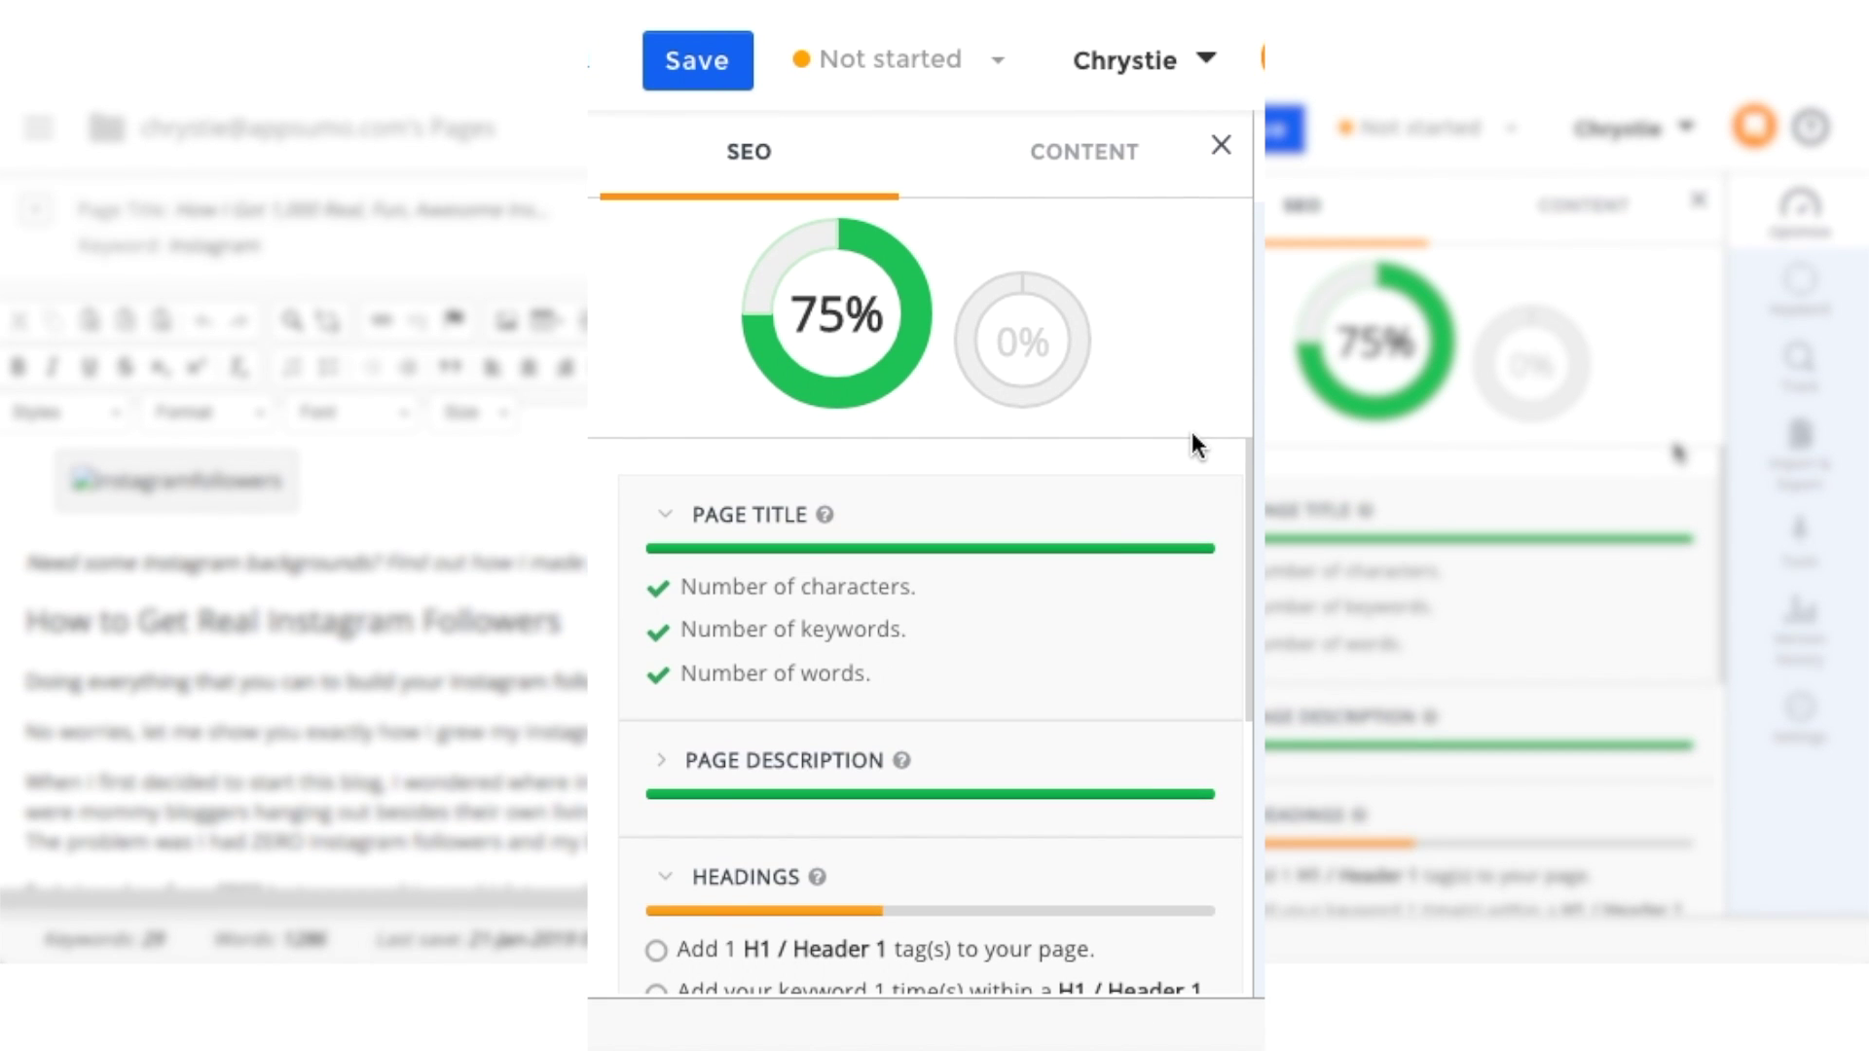
scroll(1118, 555, "down", 1)
scroll(1118, 556, "down", 1)
scroll(1116, 555, "down", 1)
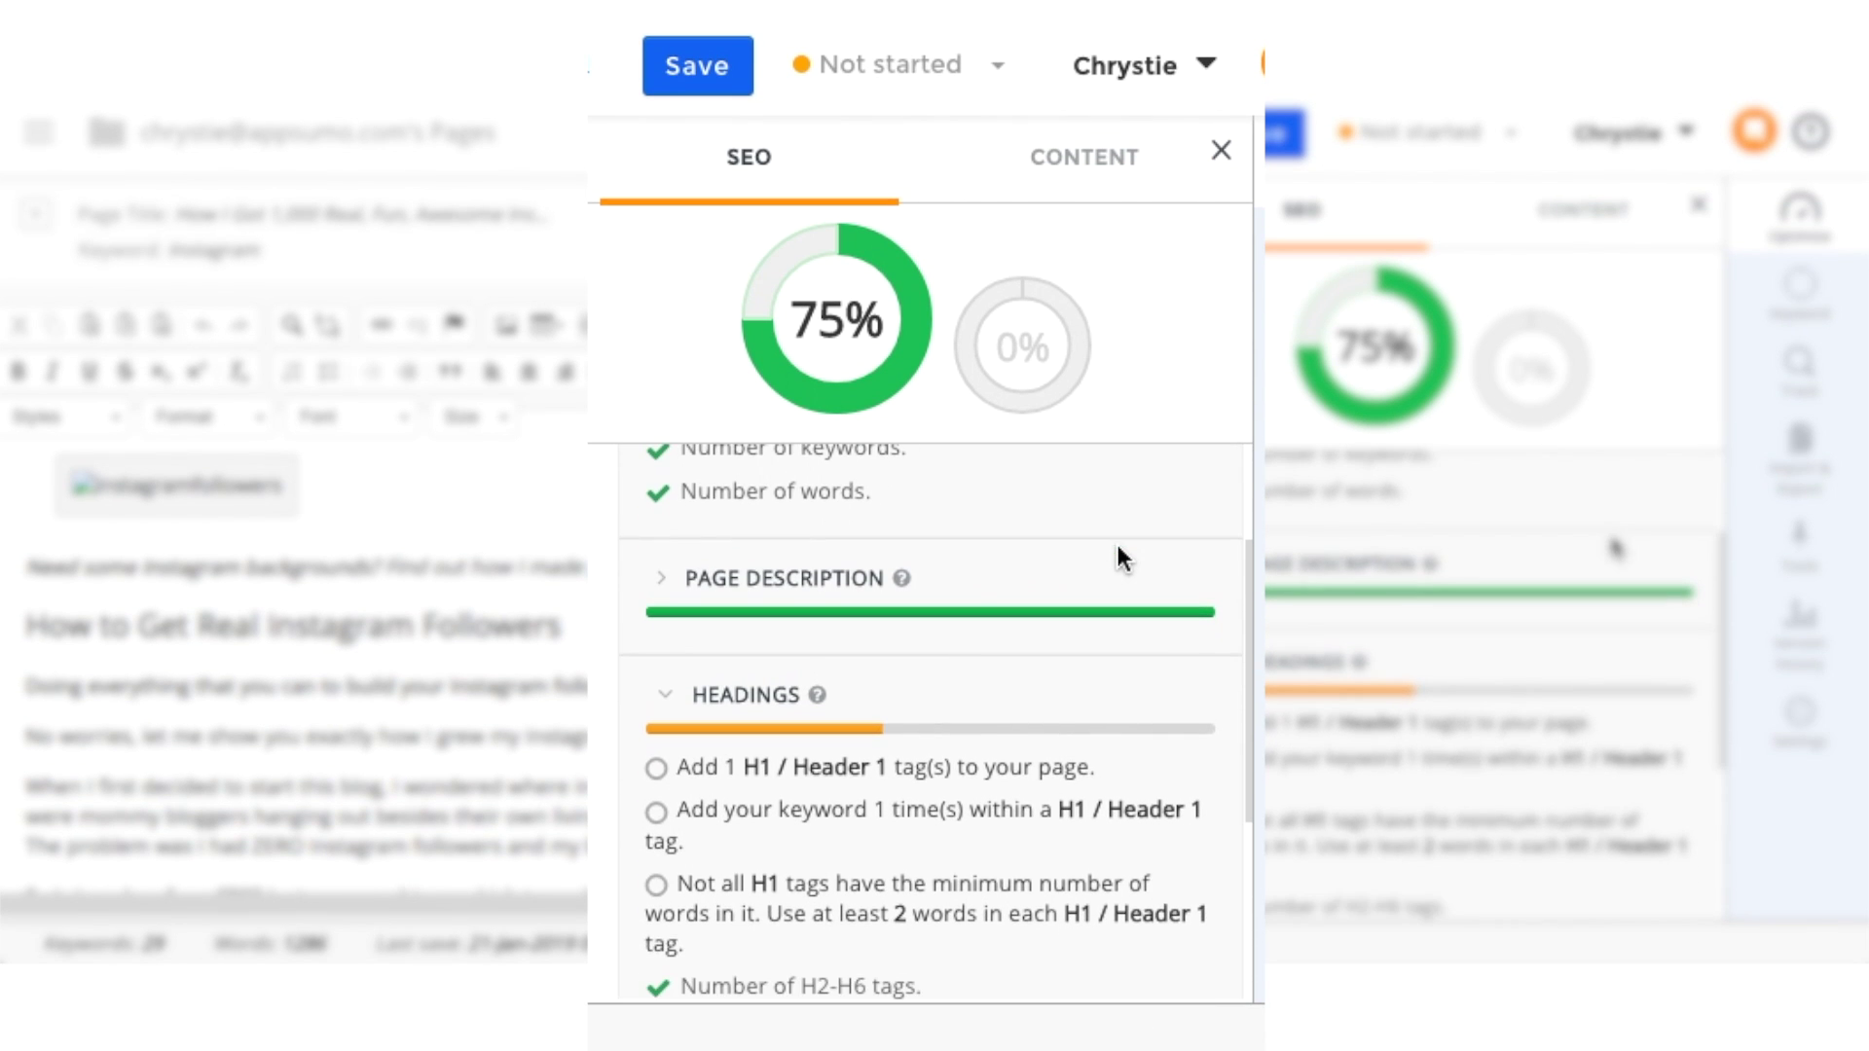
left_click(660, 584)
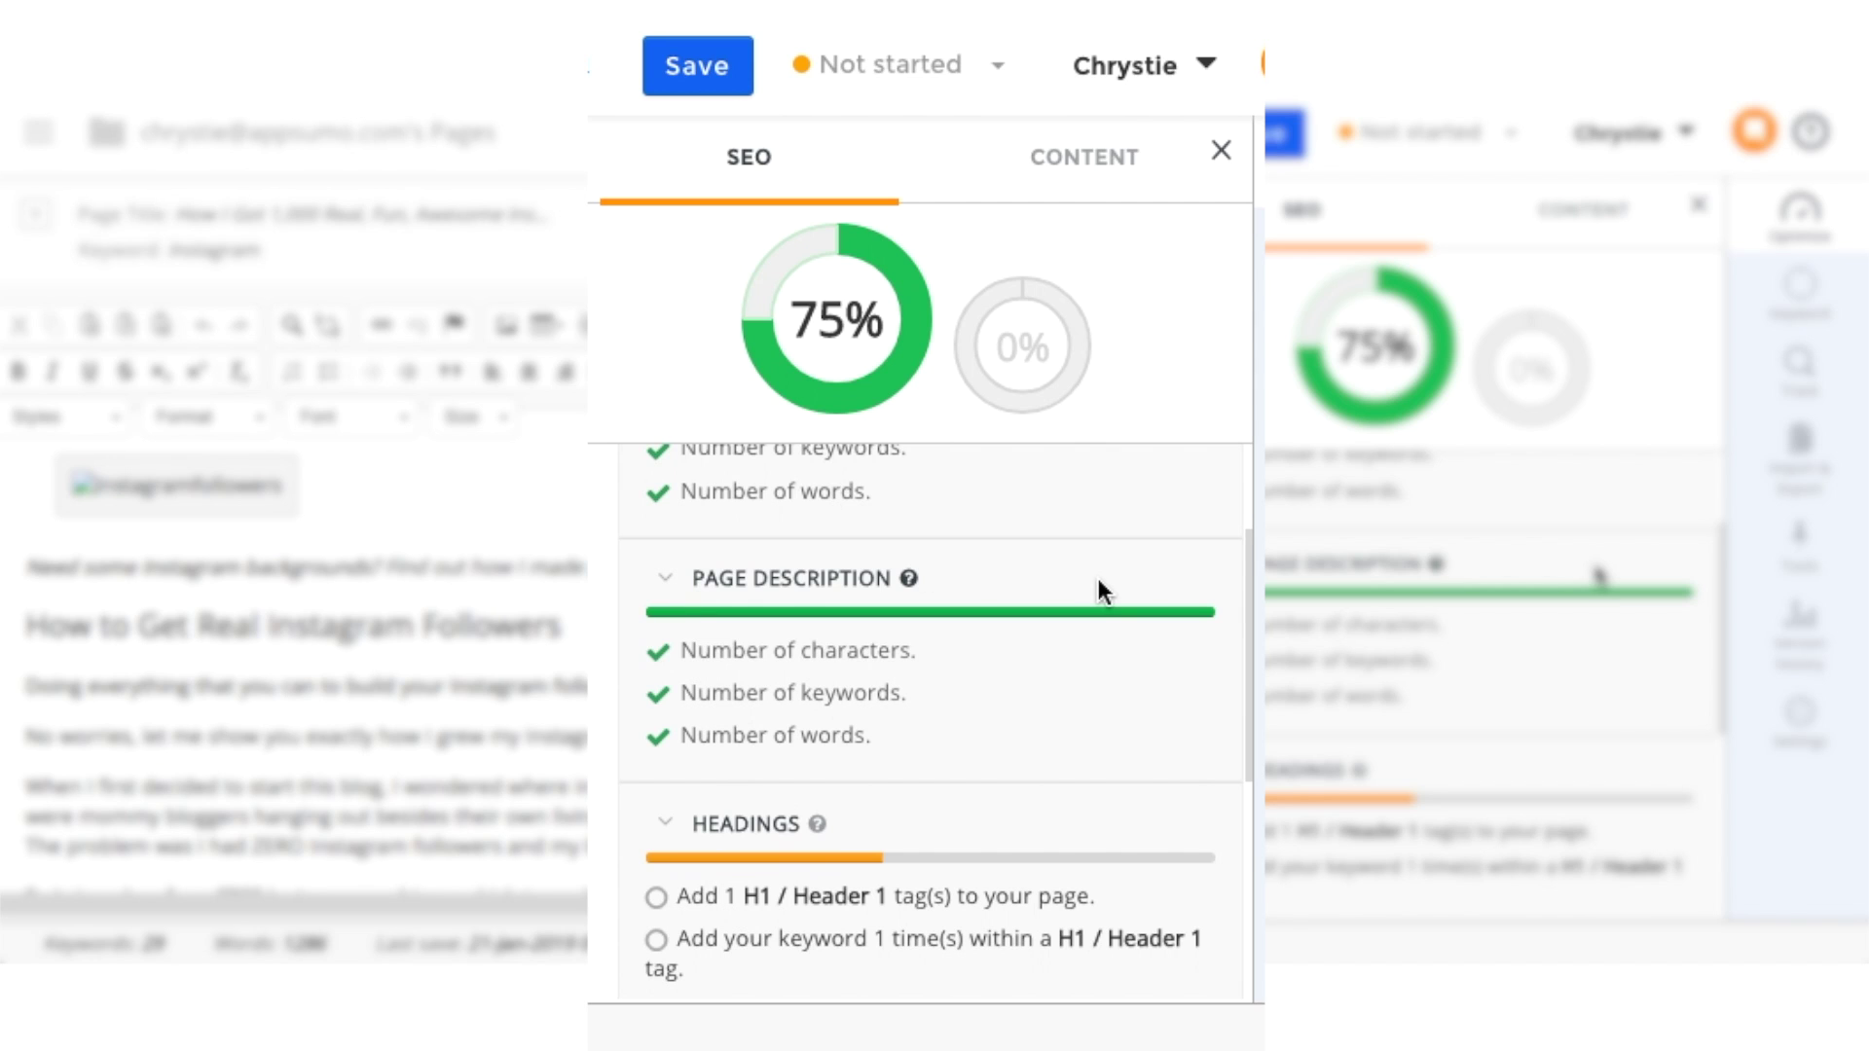
scroll(1098, 584, "down", 1)
scroll(1099, 584, "down", 1)
scroll(1099, 585, "down", 2)
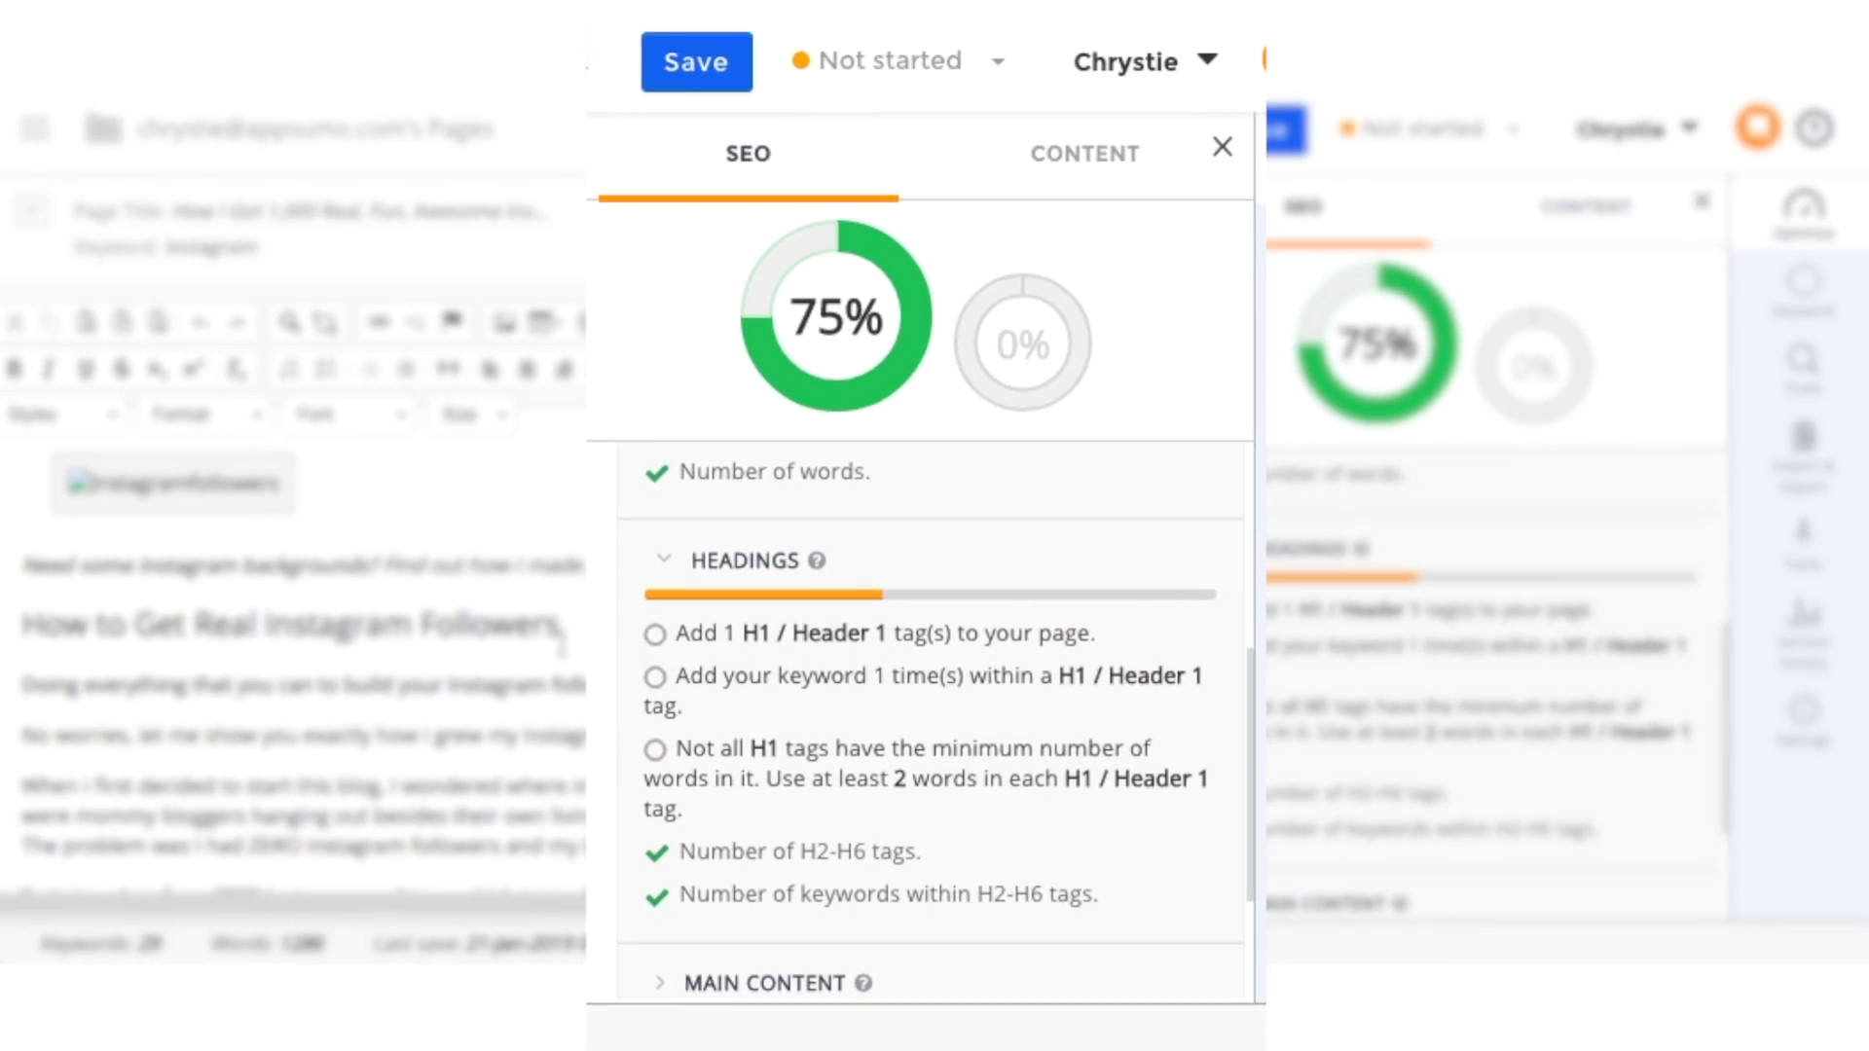
left_click_drag(563, 628, 15, 627)
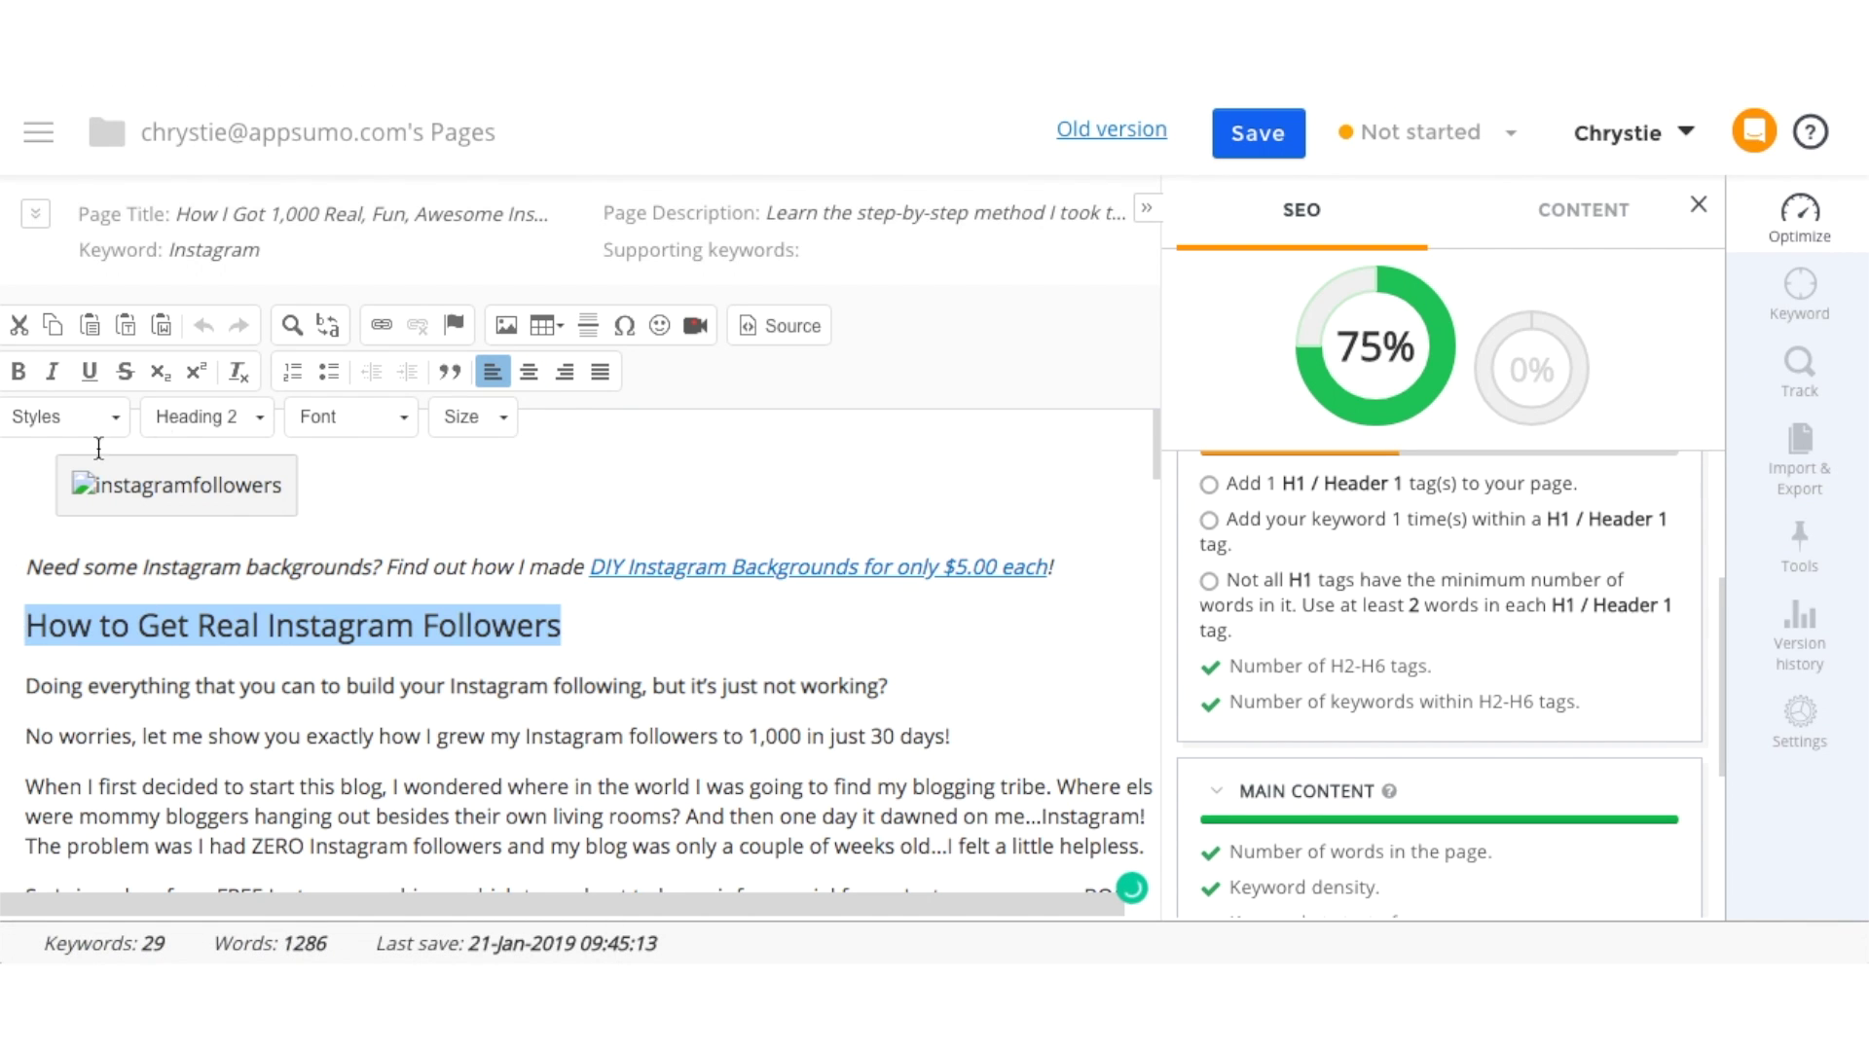
left_click(206, 416)
left_click(249, 567)
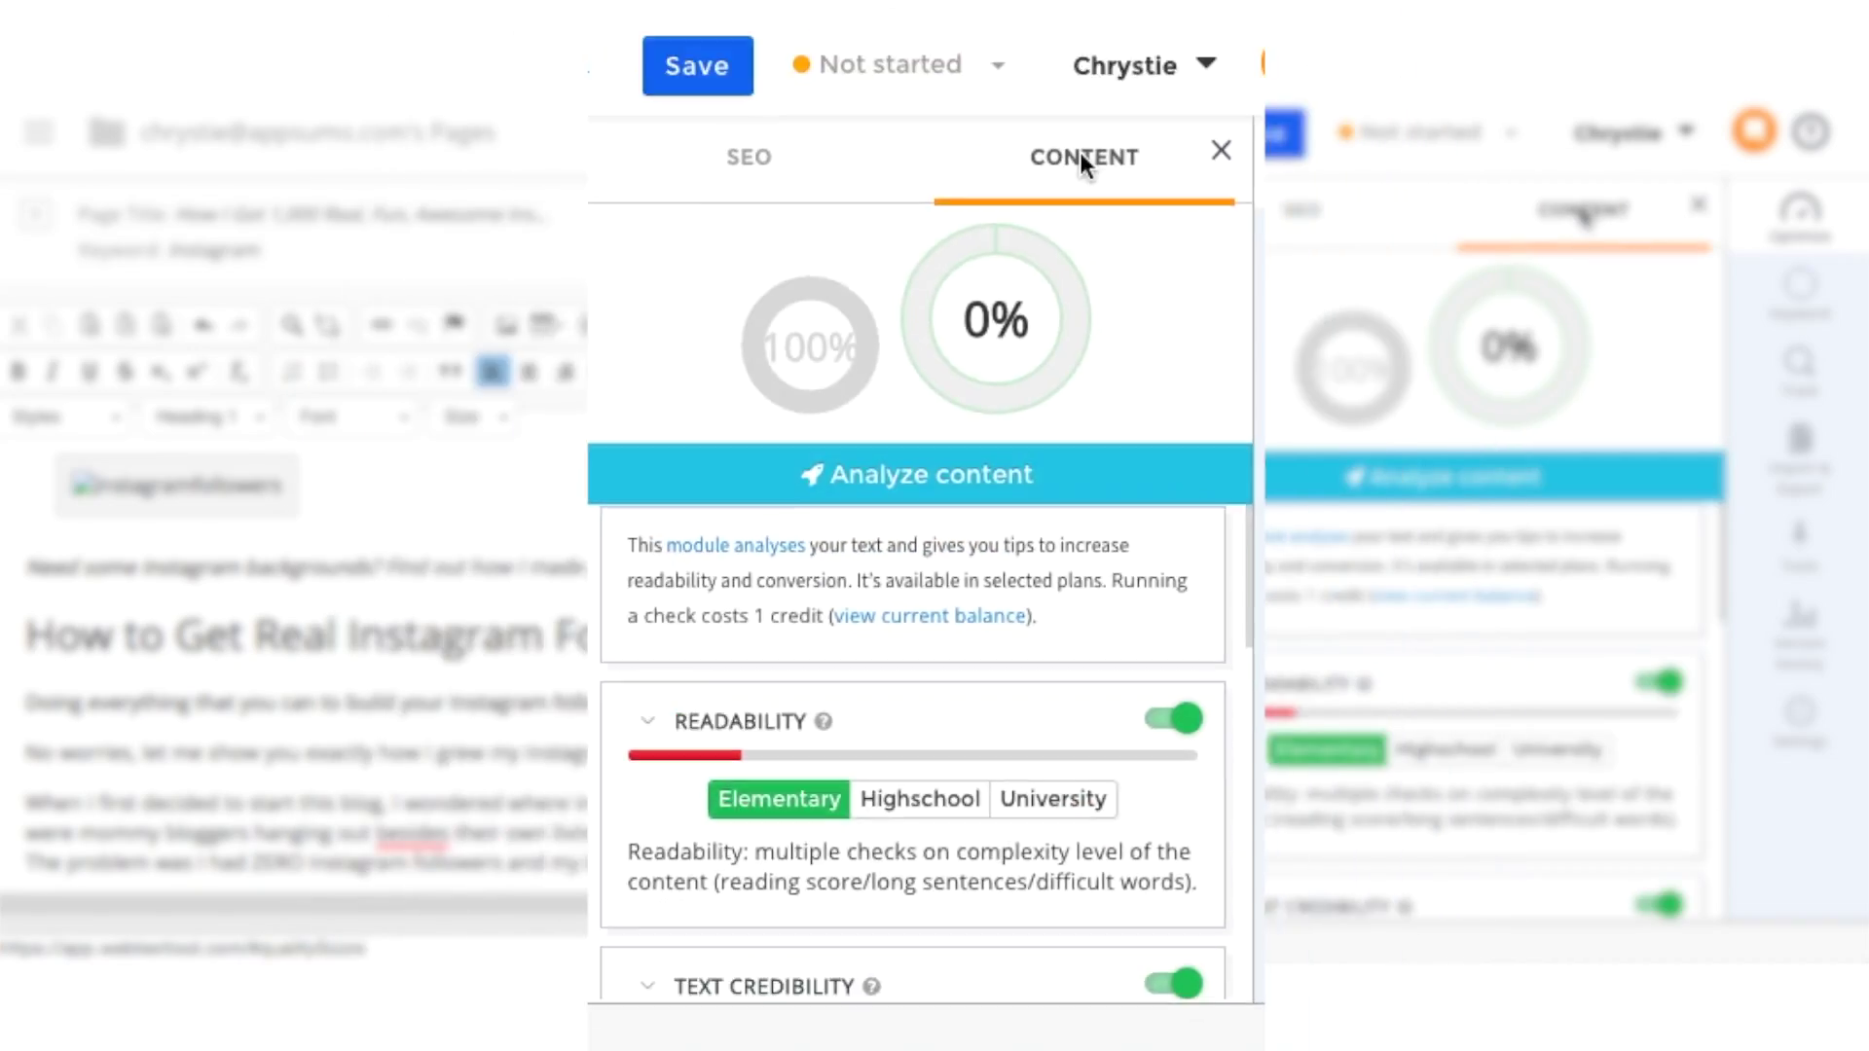
scroll(1054, 540, "down", 3)
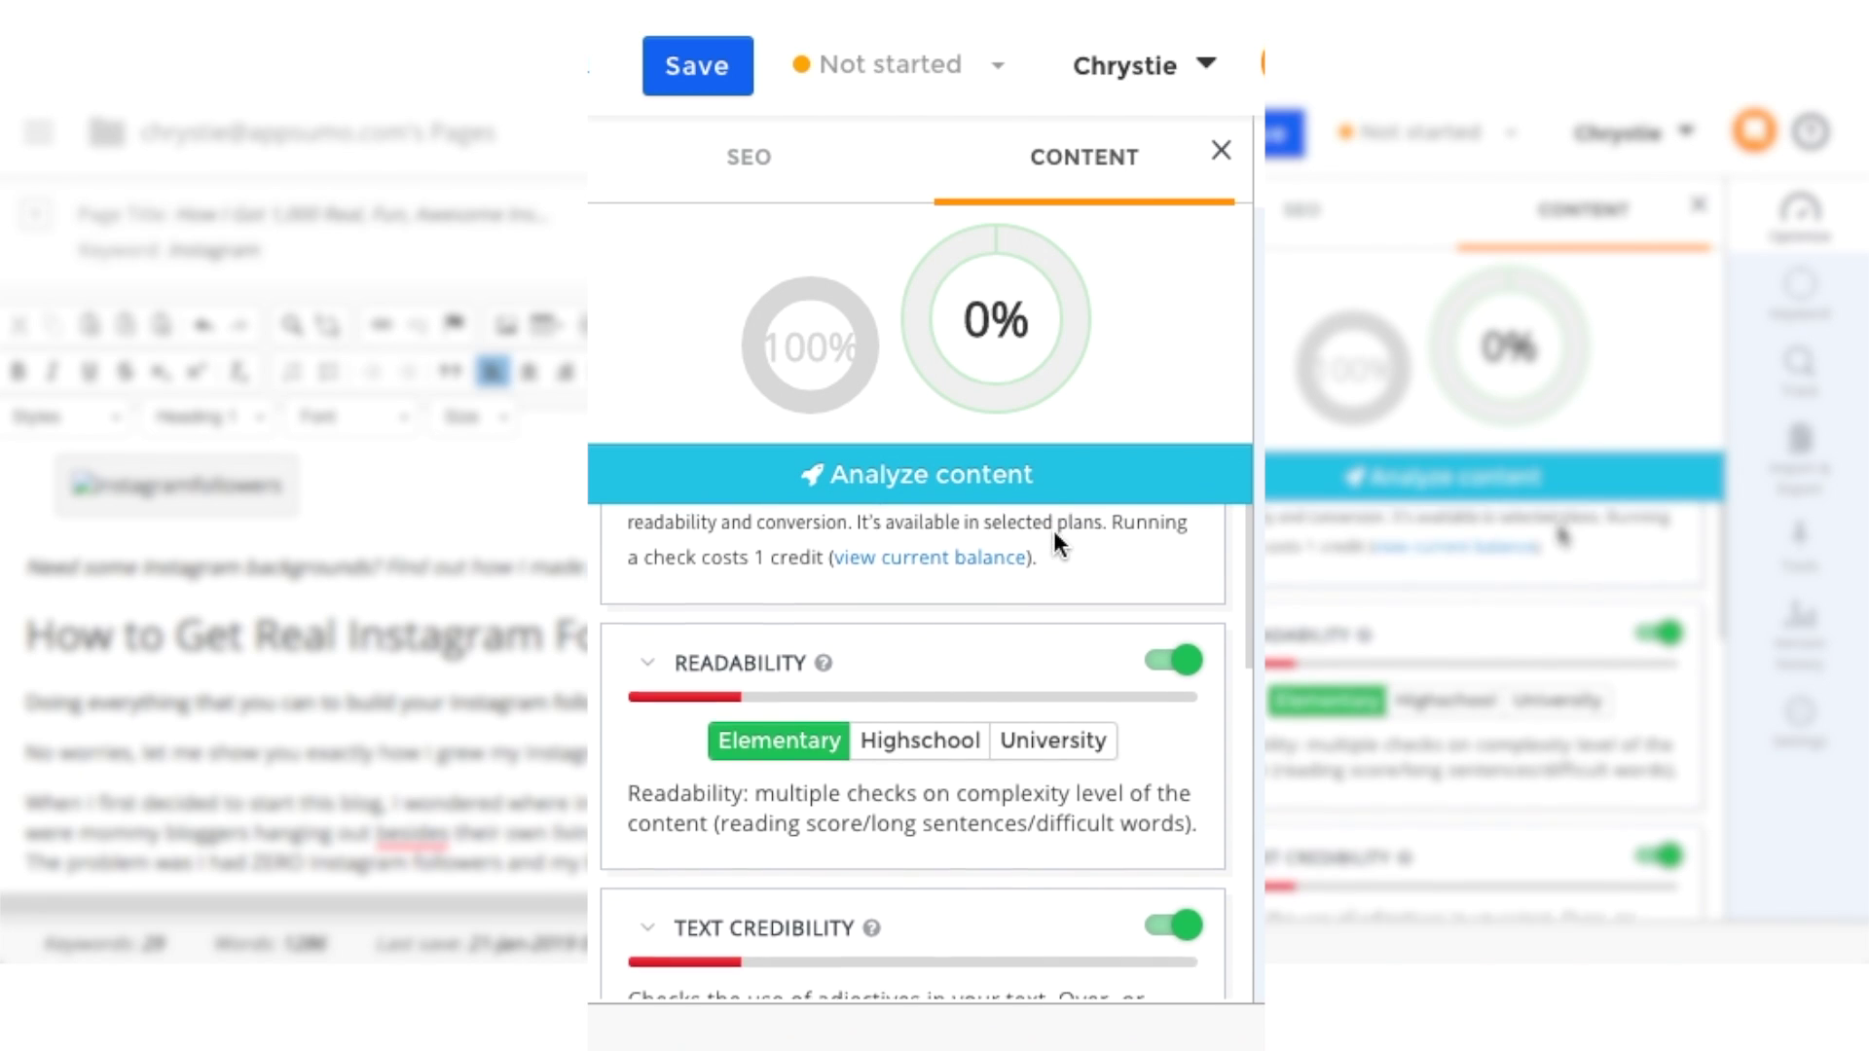
scroll(1054, 540, "down", 1)
scroll(1054, 540, "down", 2)
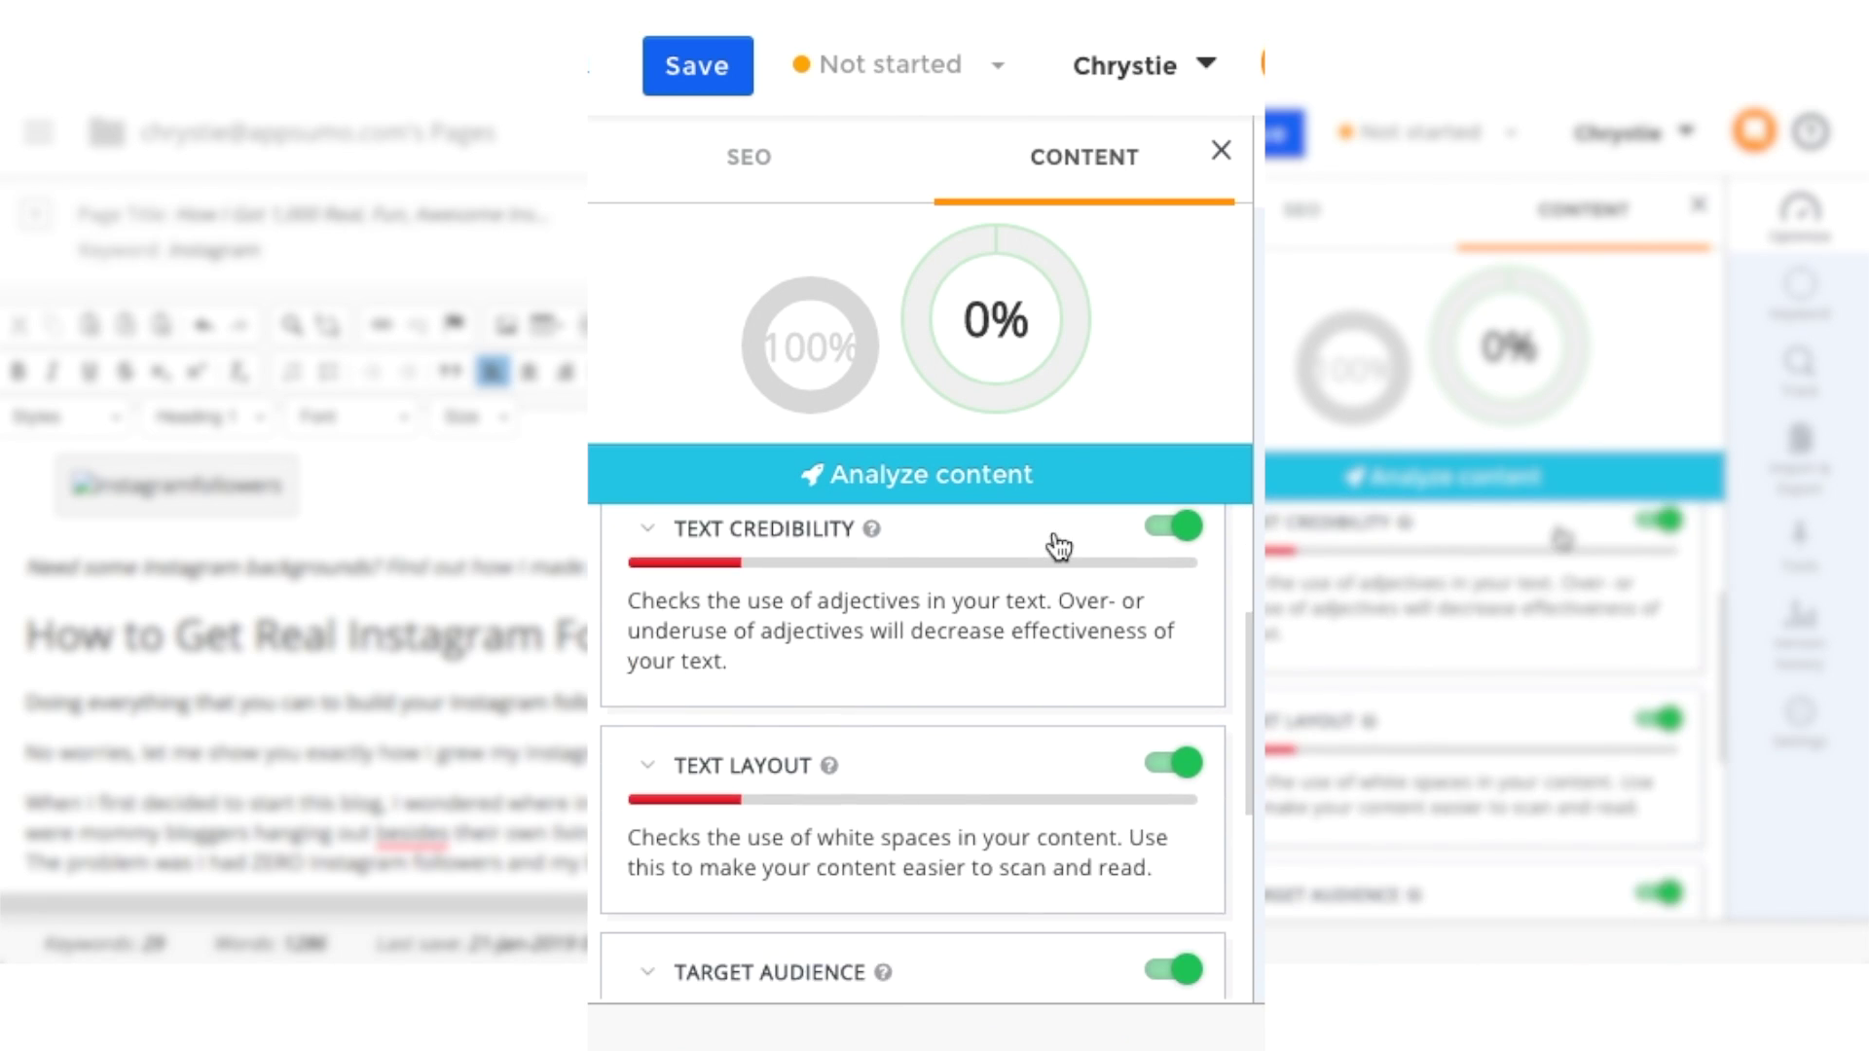
scroll(1054, 541, "down", 1)
scroll(1054, 540, "down", 1)
scroll(1054, 540, "down", 1)
scroll(1056, 541, "down", 1)
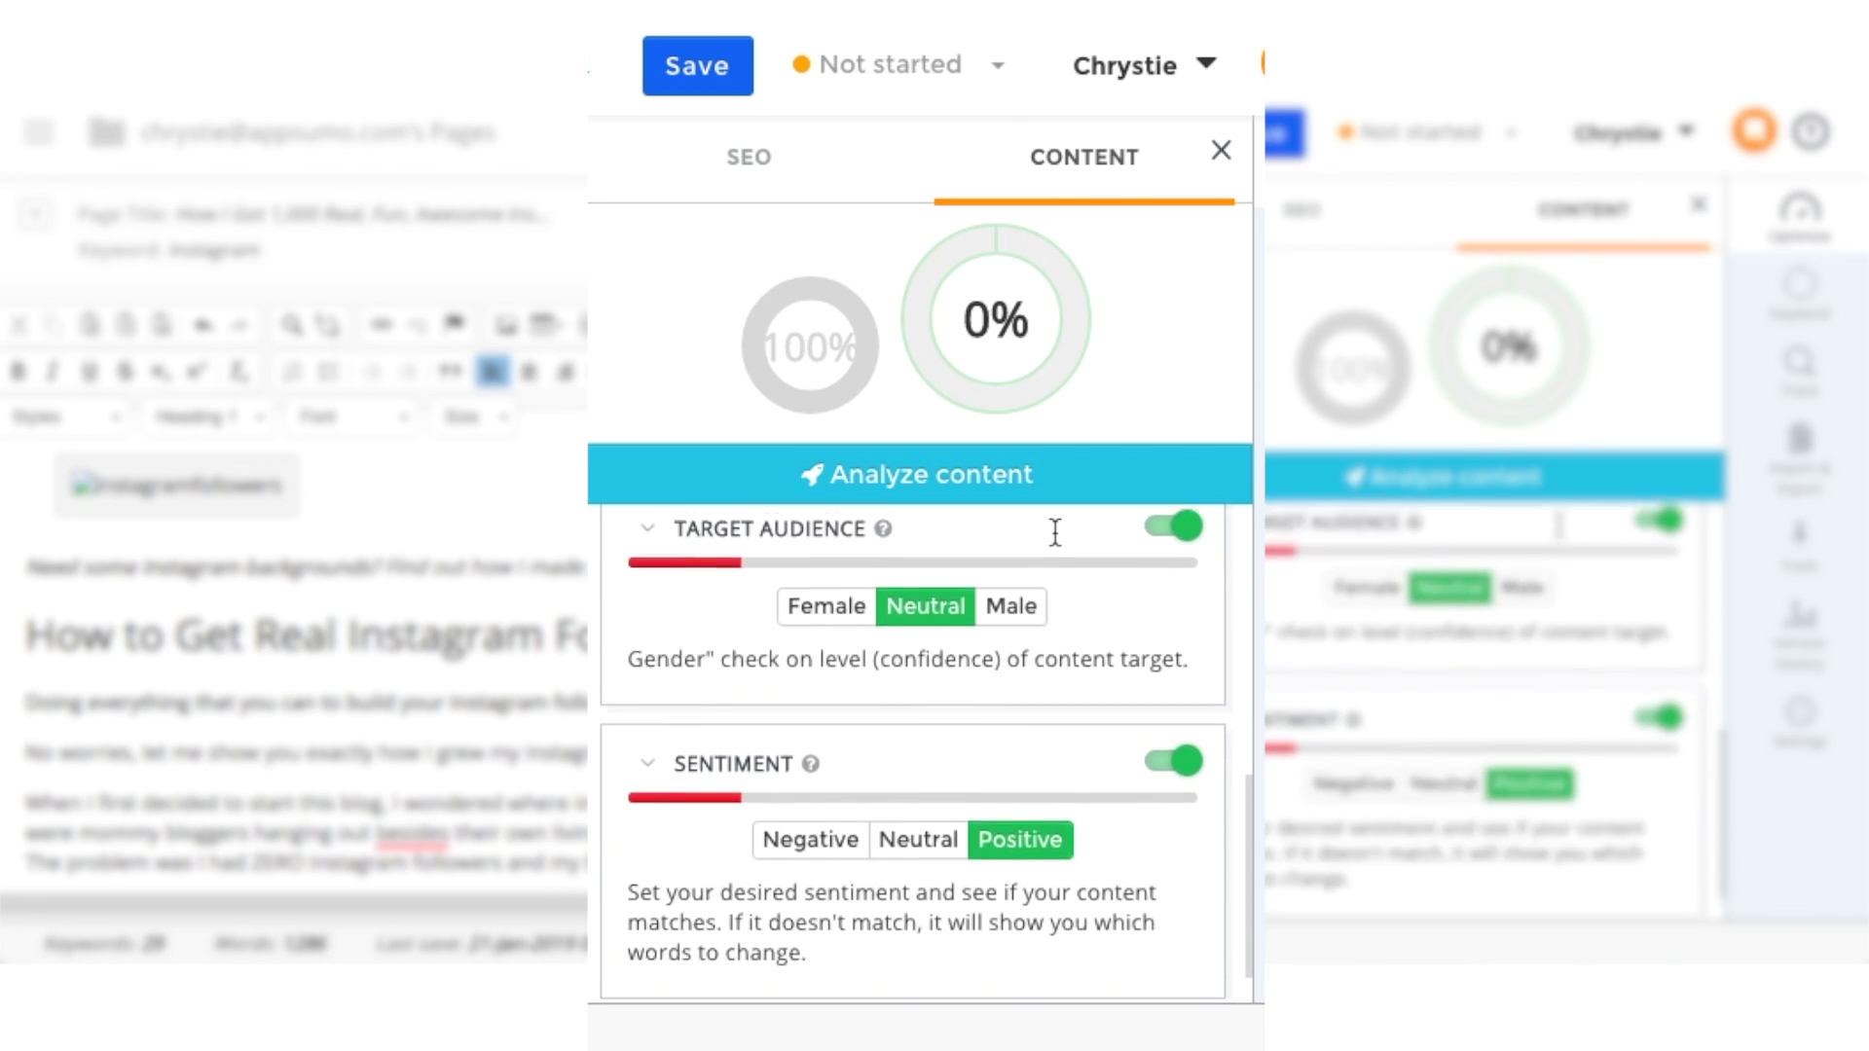
scroll(1055, 540, "down", 1)
scroll(1099, 901, "up", 4)
scroll(1066, 652, "up", 6)
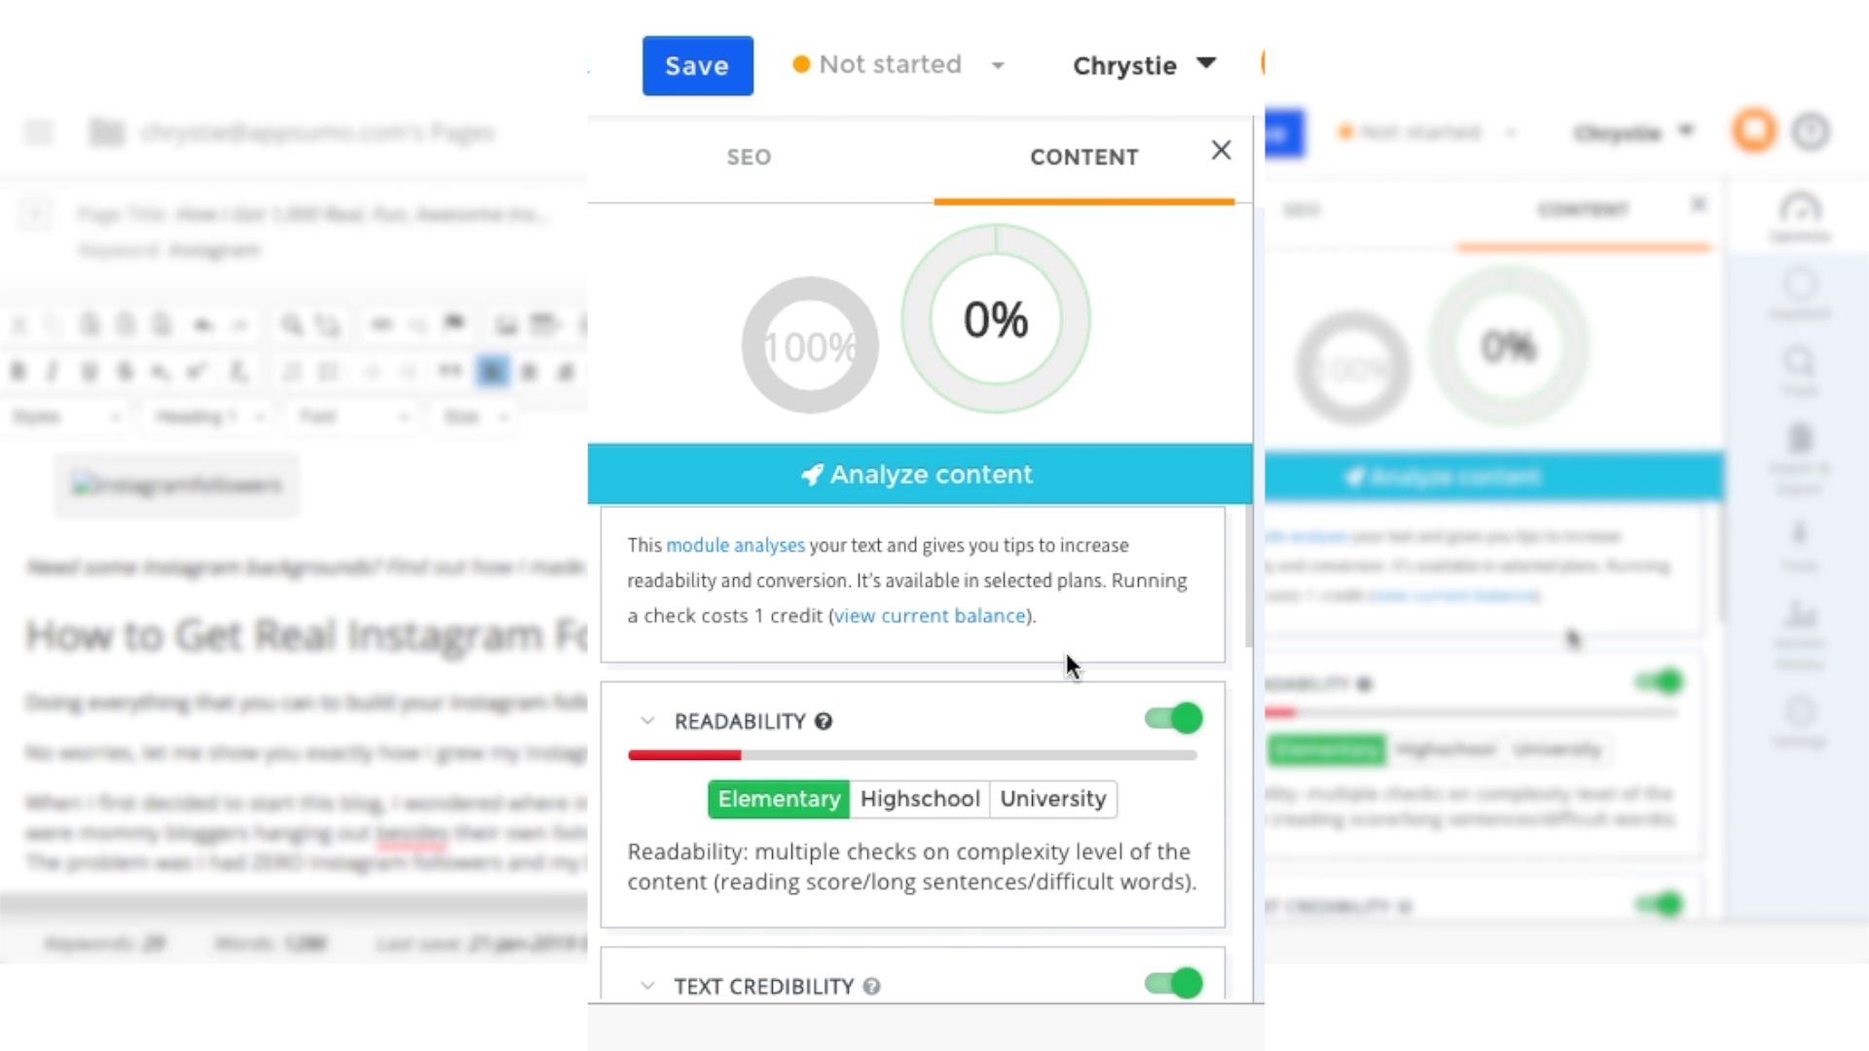
Run Analyze content on the article.
left_click(980, 494)
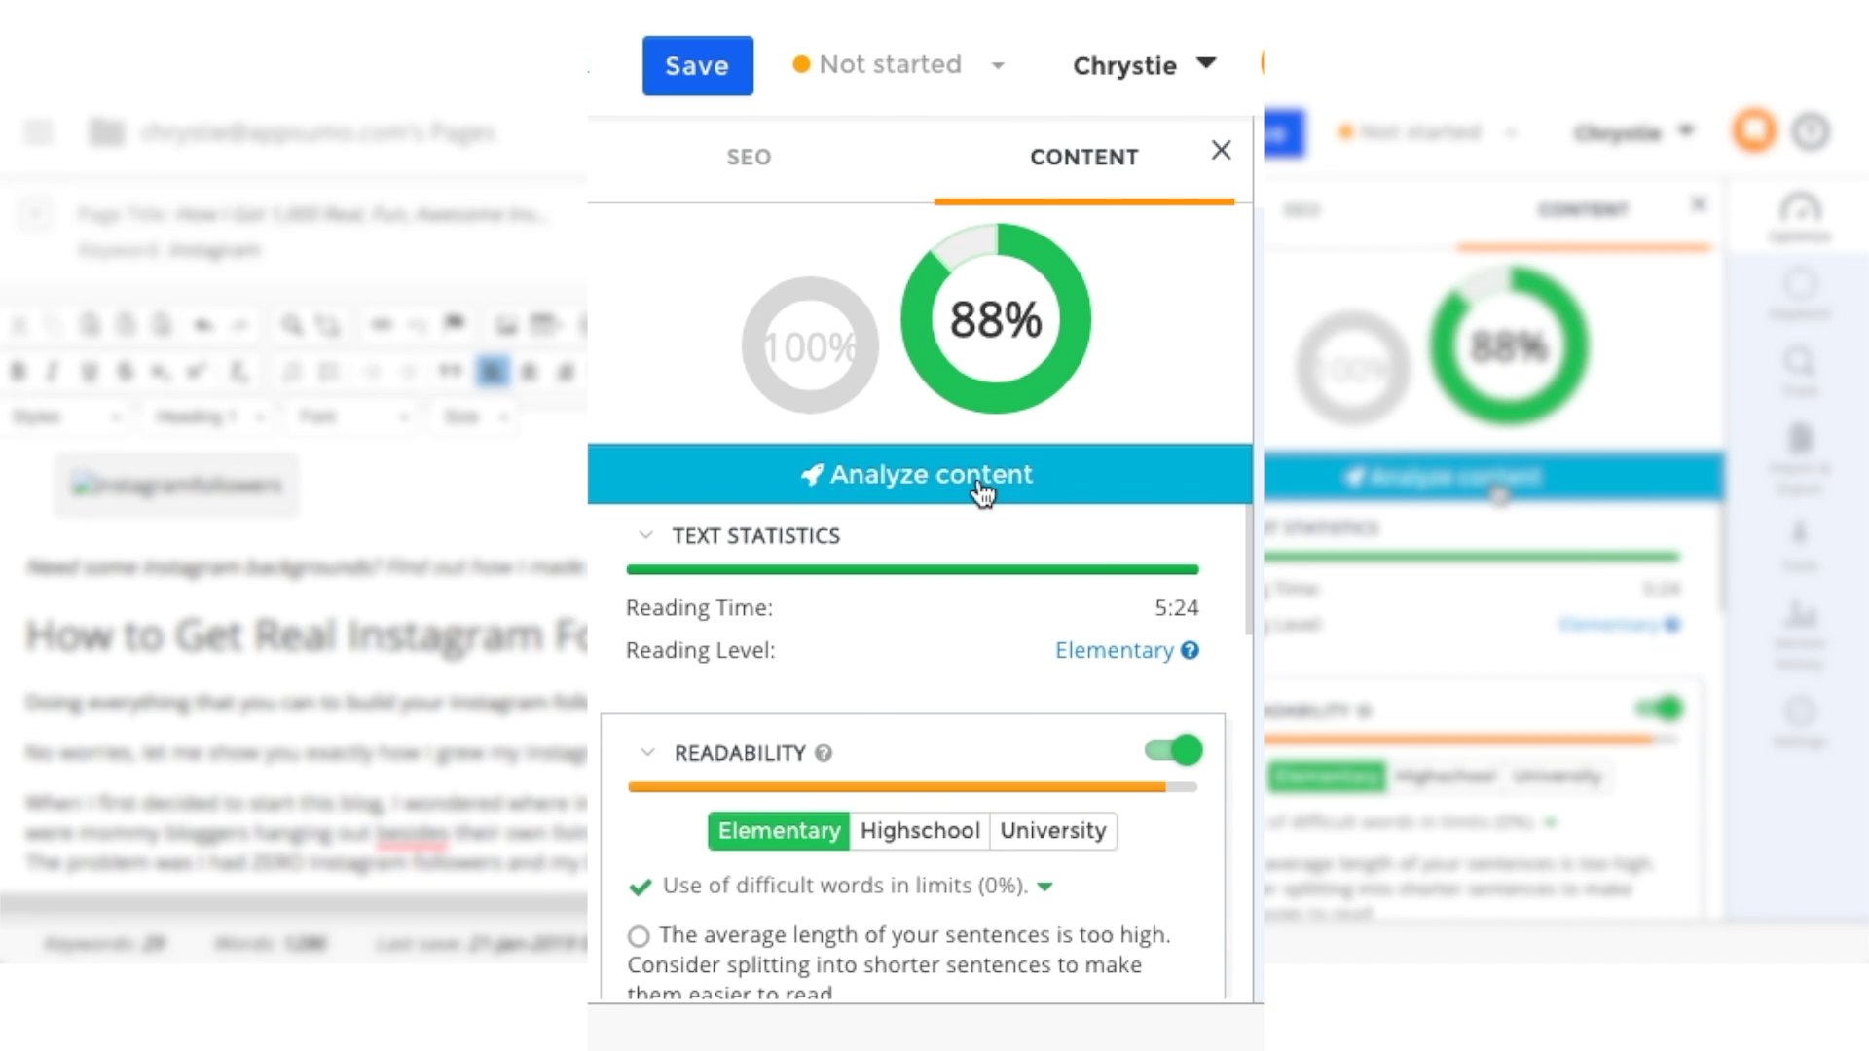
scroll(1098, 537, "down", 1)
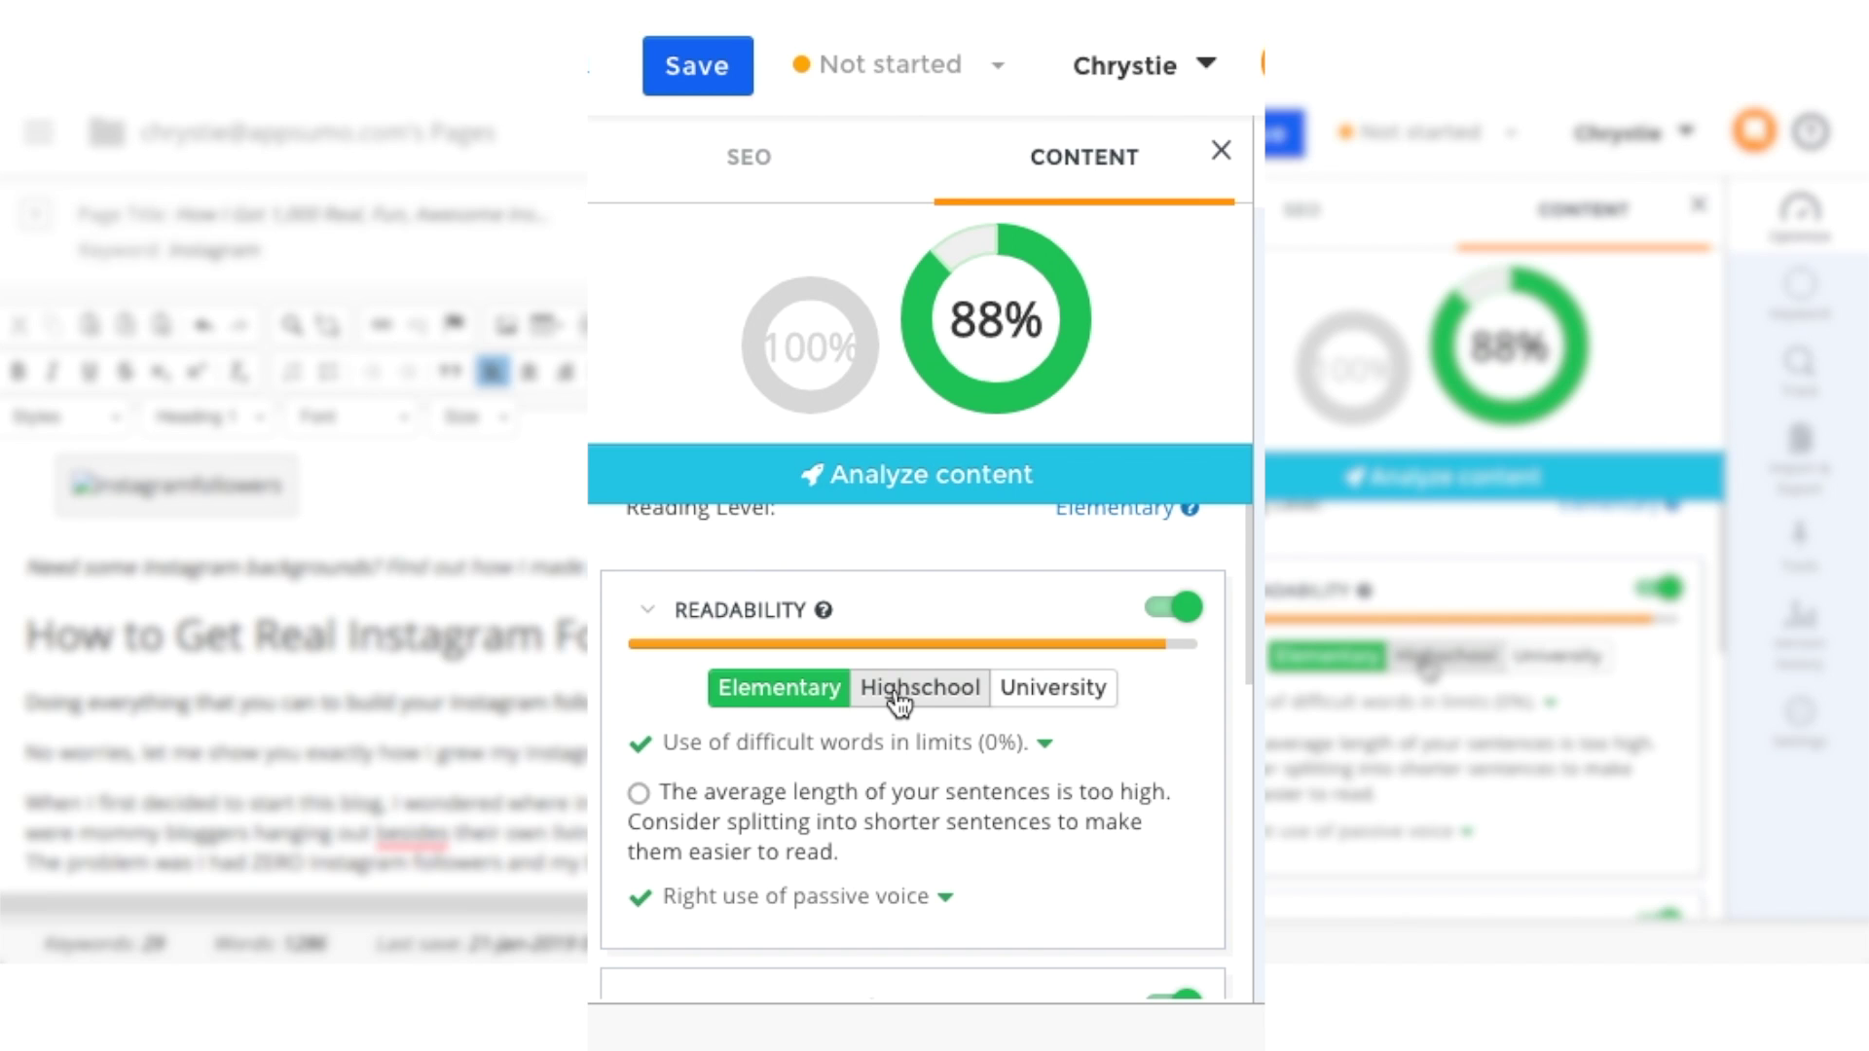
Try Highschool then keep Elementary readability, and switch off the Target Audience check.
left_click(900, 706)
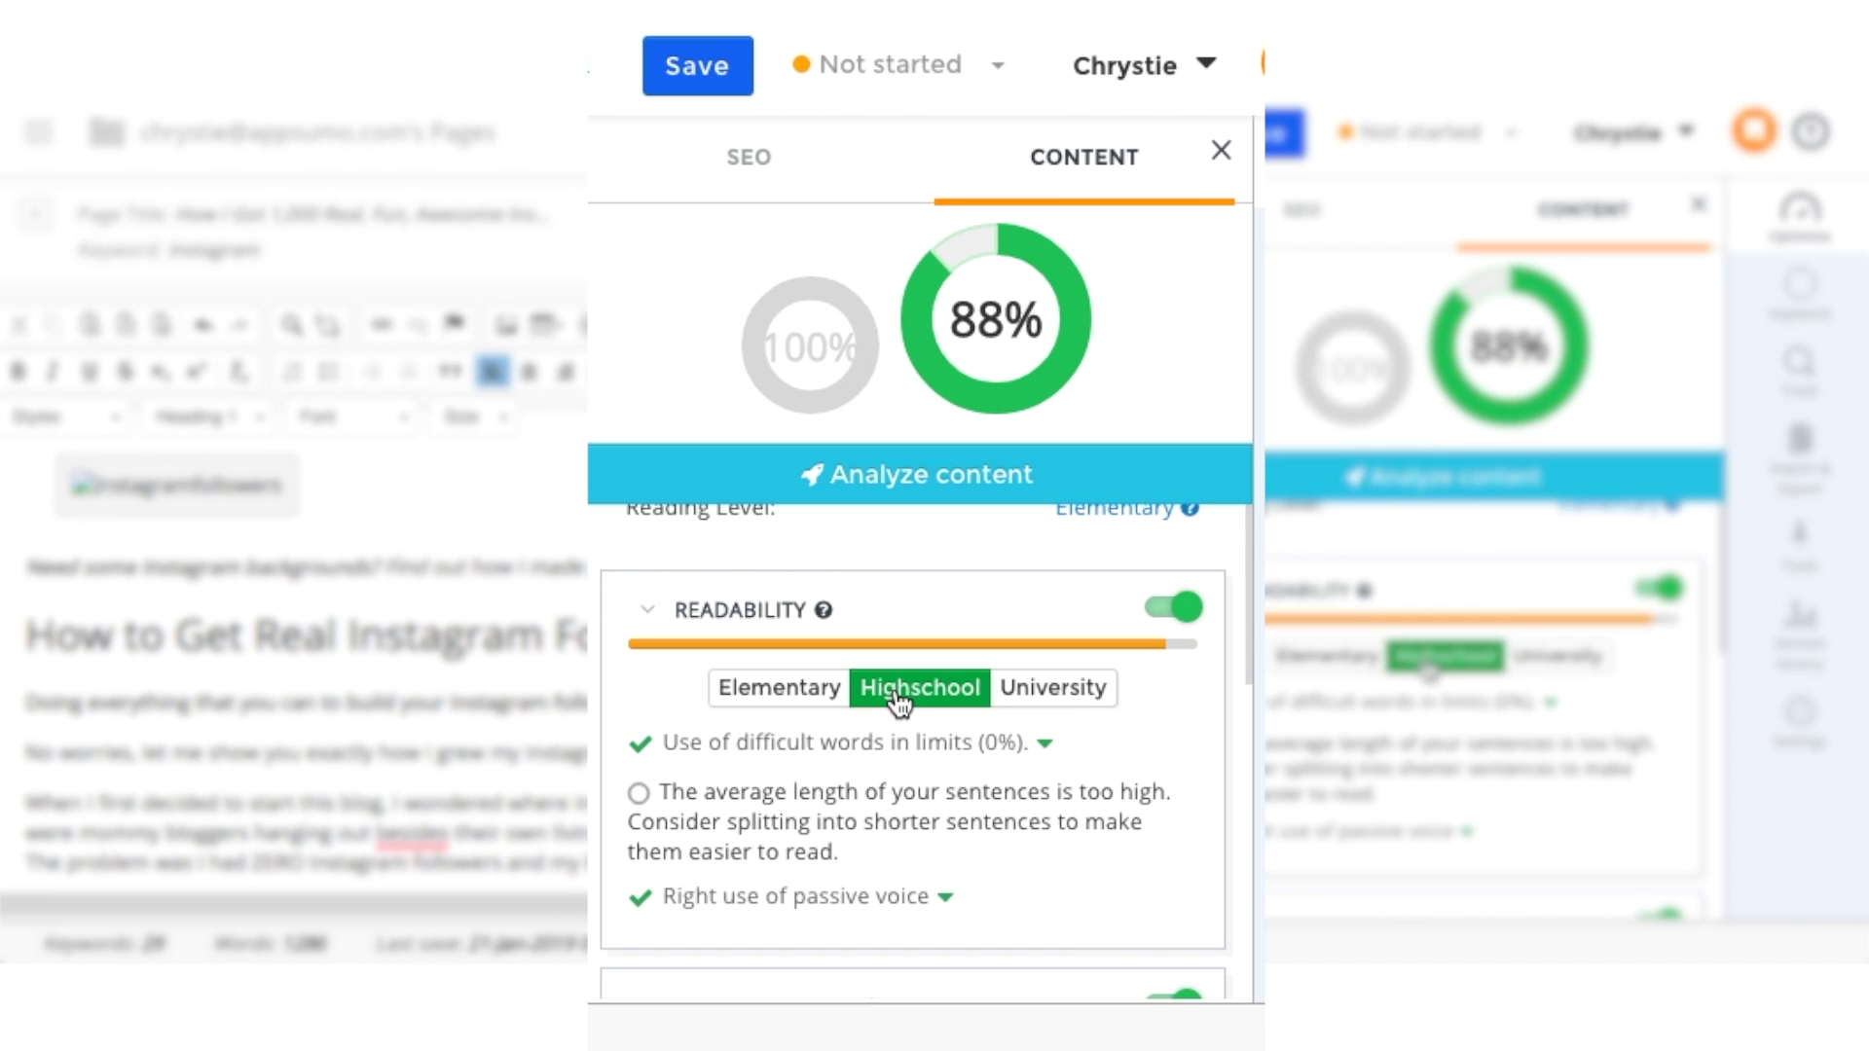
left_click(763, 698)
scroll(1066, 742, "down", 3)
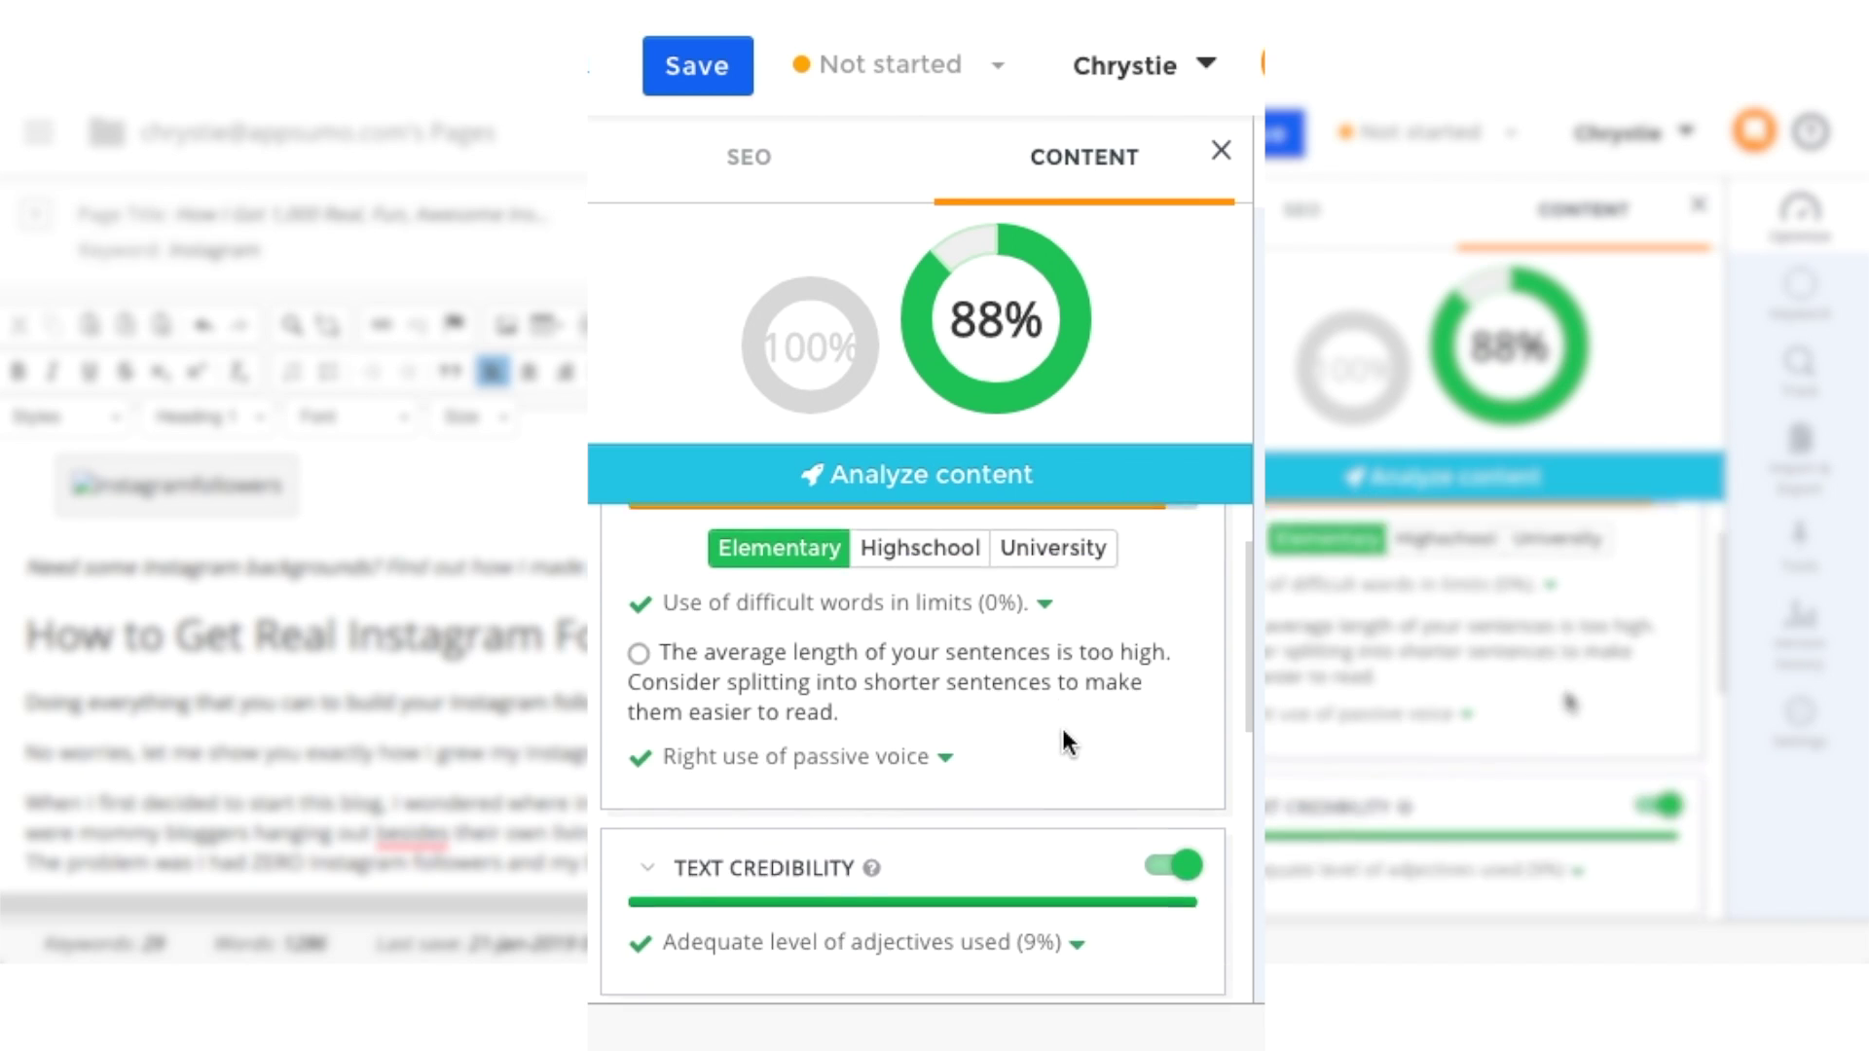
scroll(1063, 742, "down", 3)
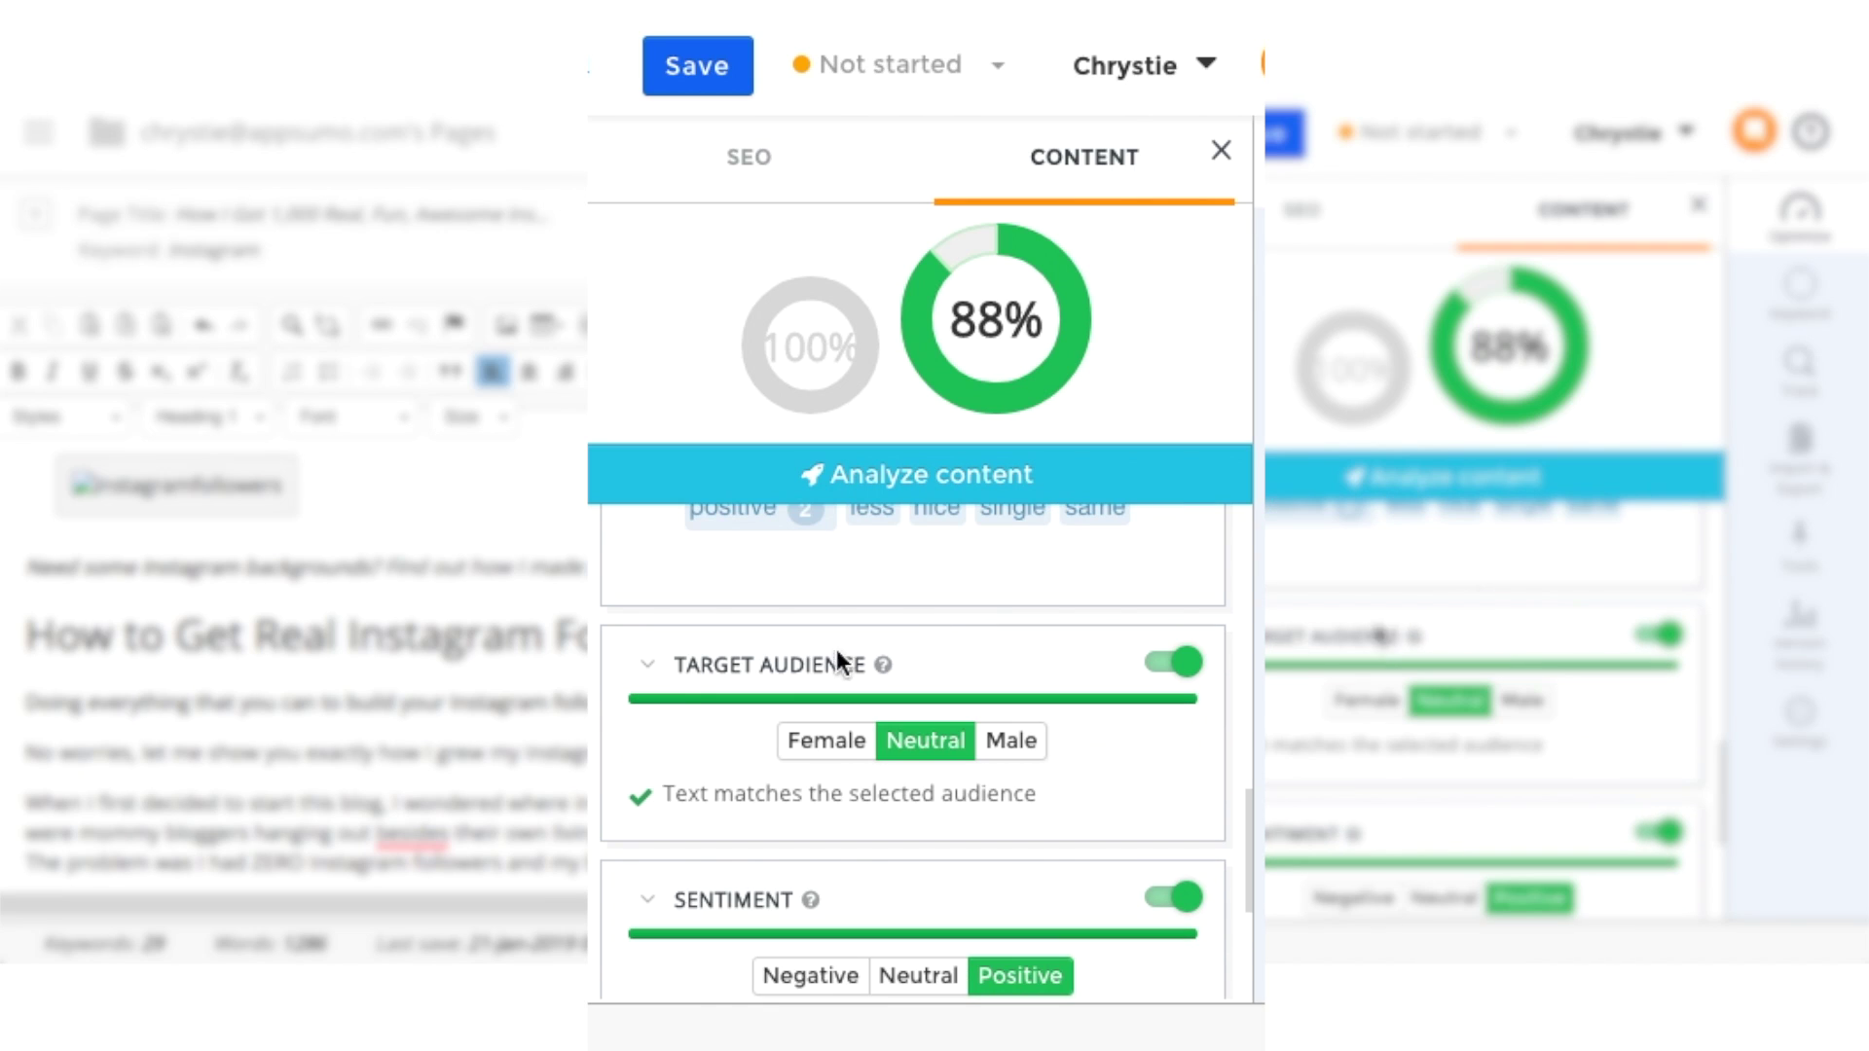
left_click(653, 675)
left_click(653, 676)
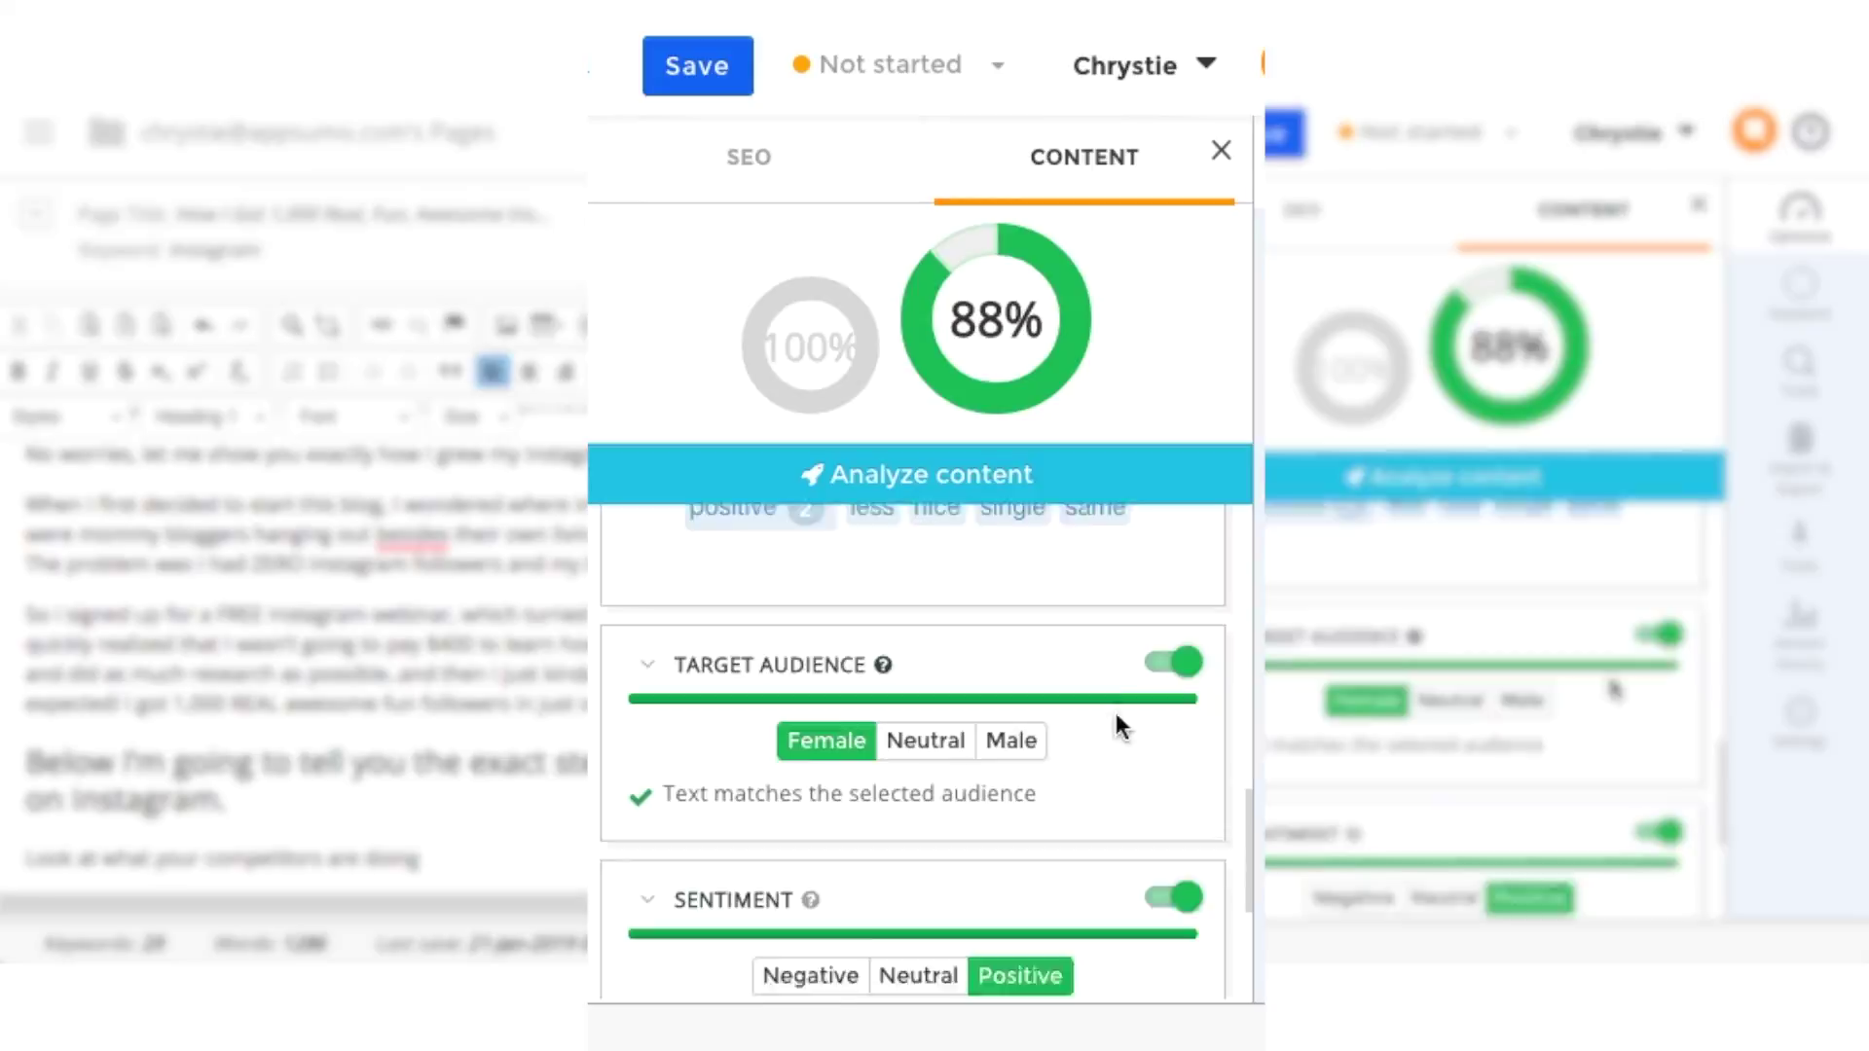
left_click(1177, 683)
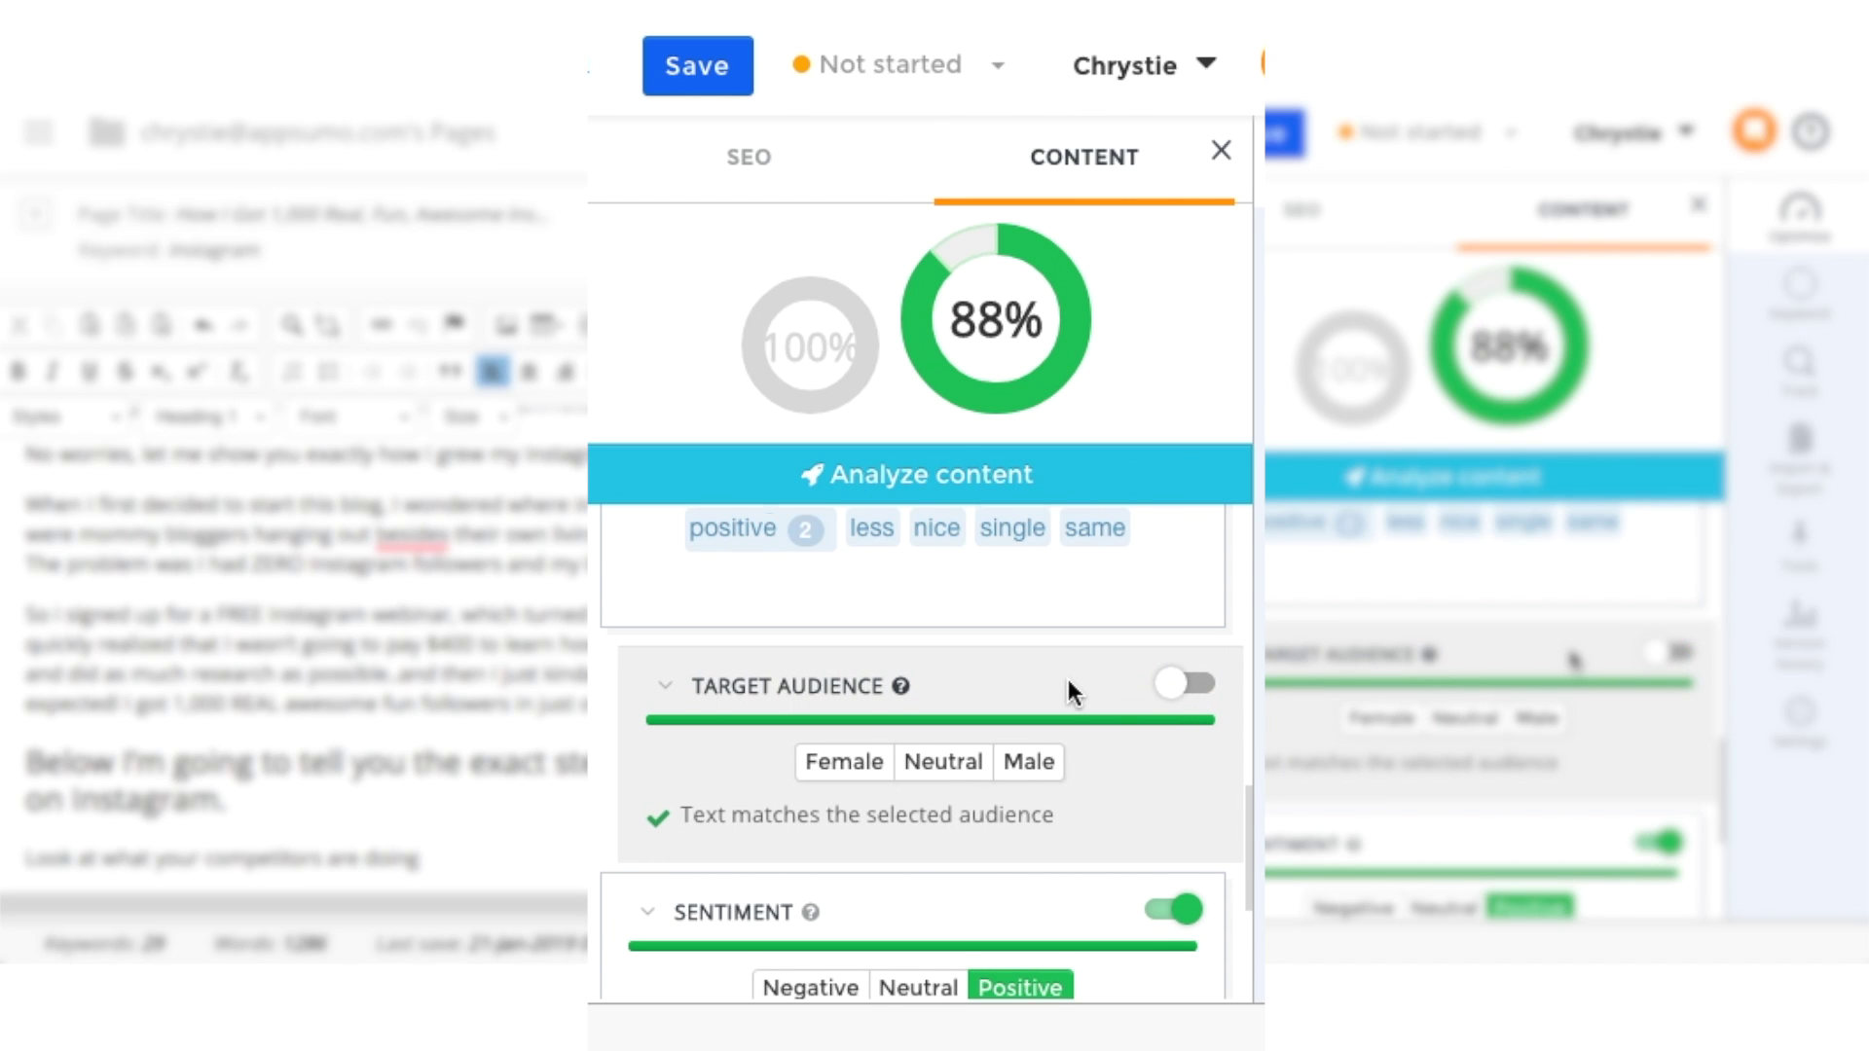
scroll(1067, 679, "down", 1)
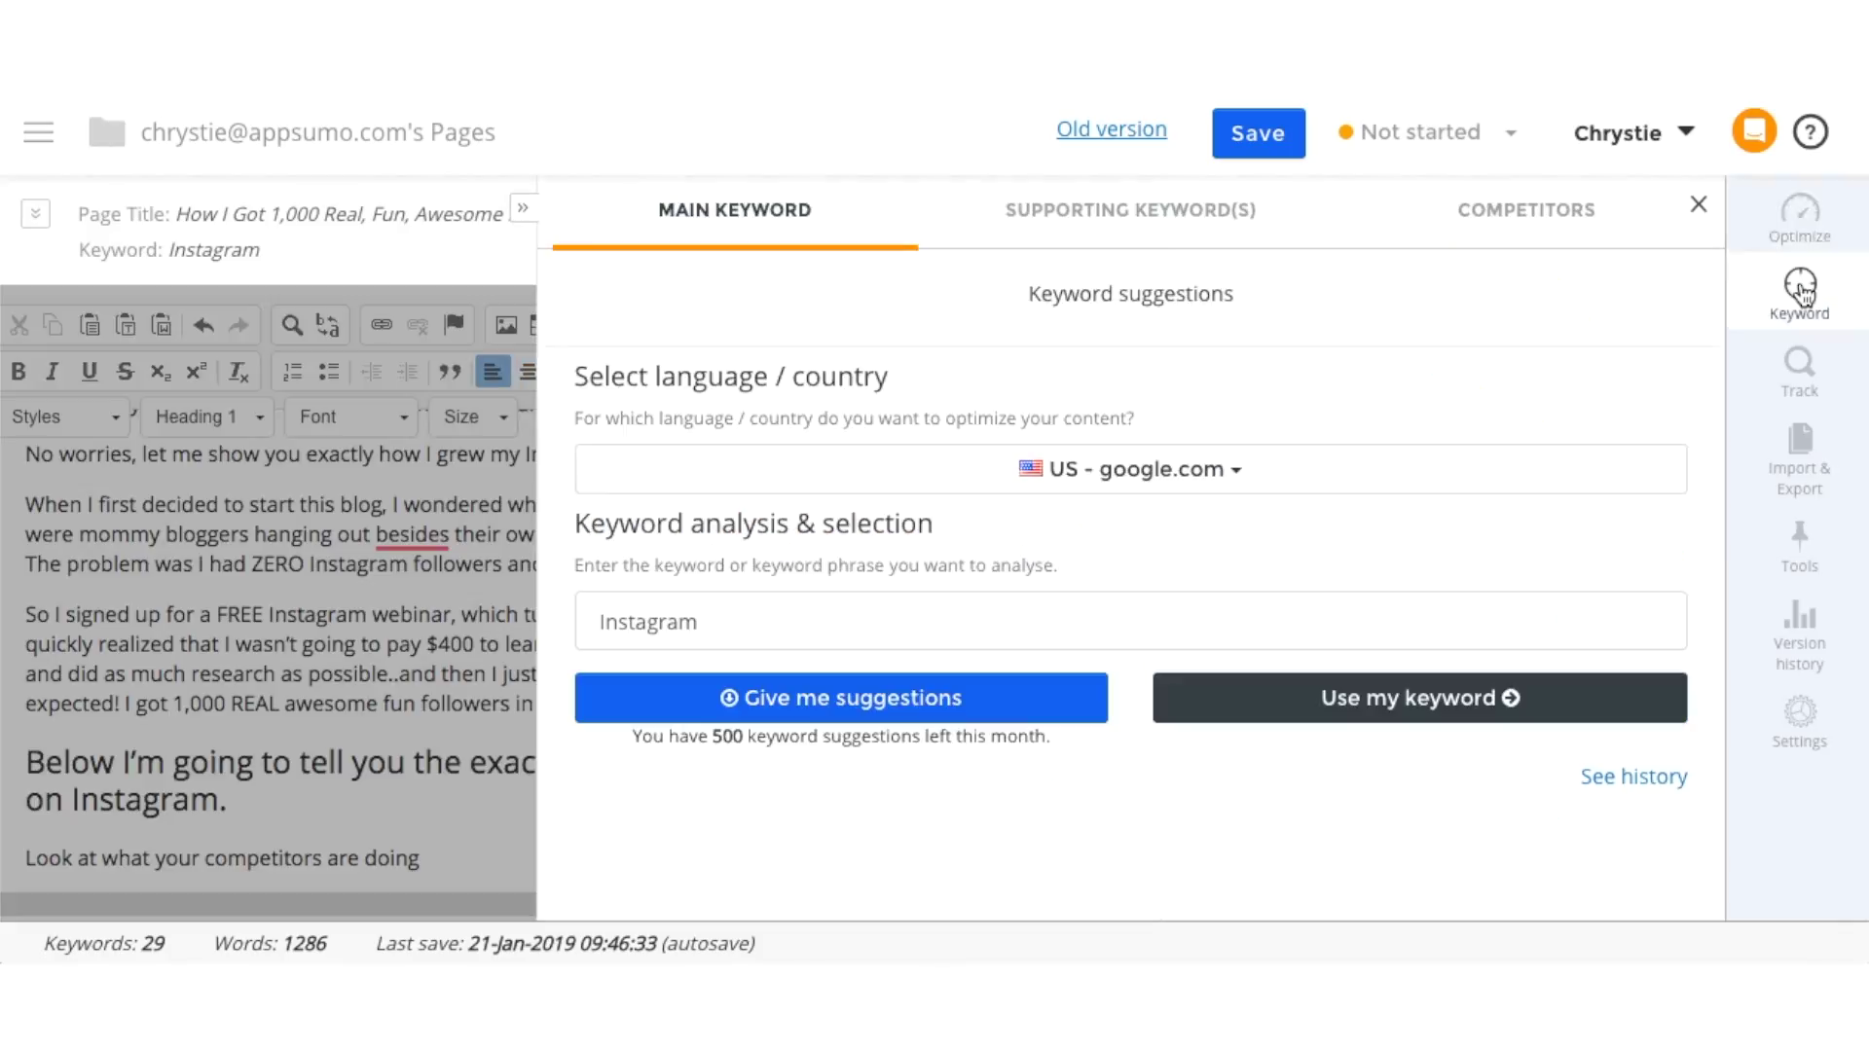
Request keyword suggestions for Instagram on US google.com.
left_click(901, 703)
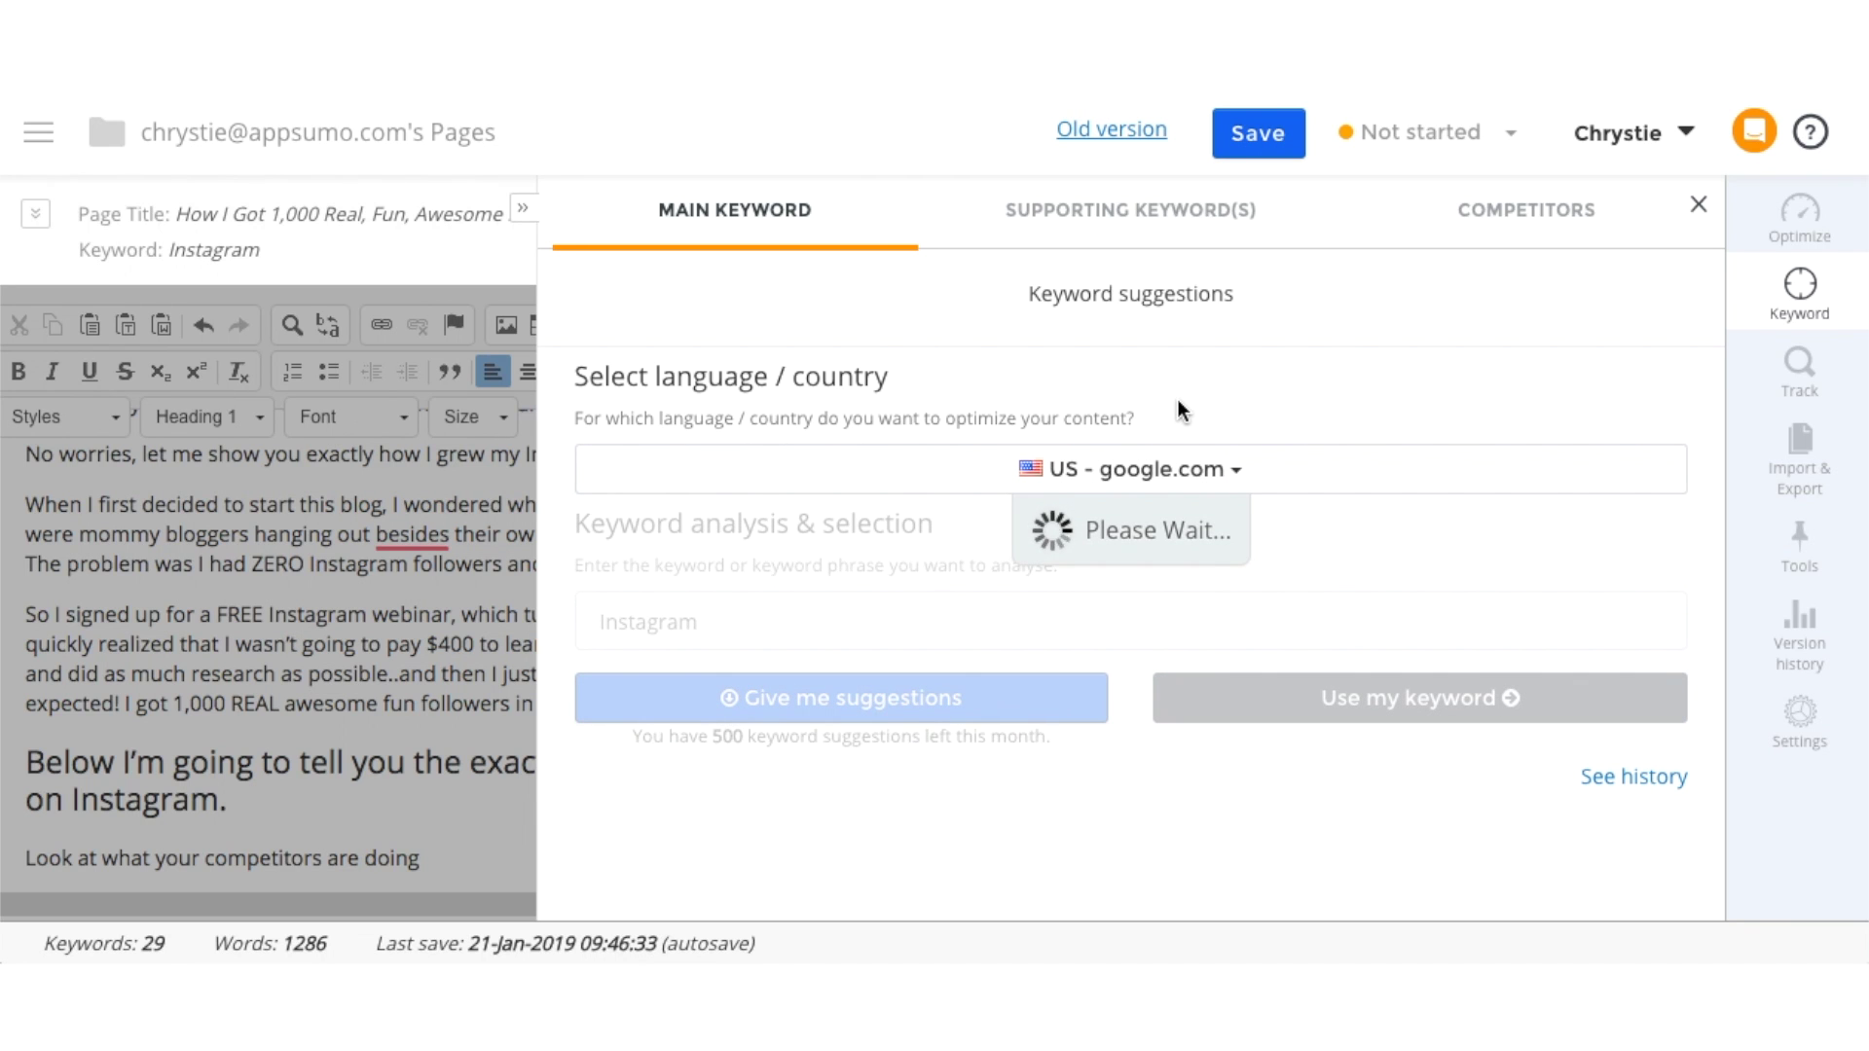
scroll(1177, 398, "down", 5)
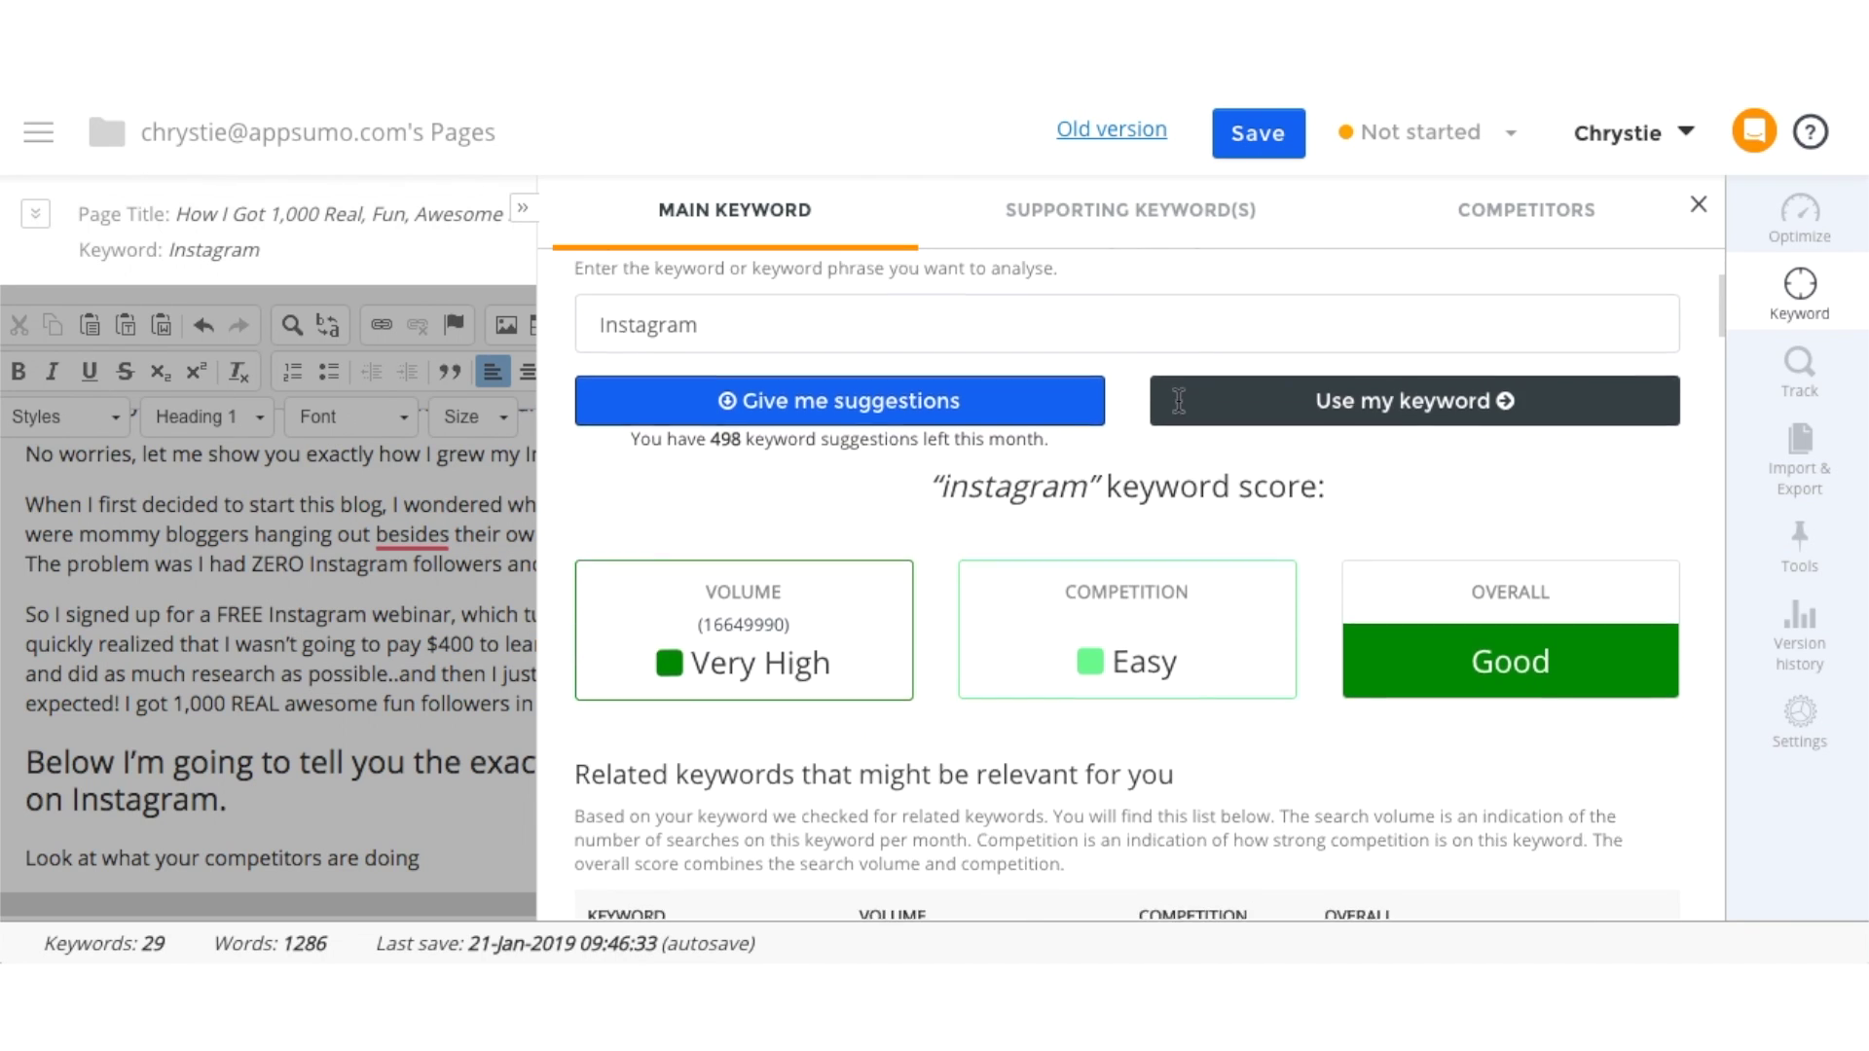
scroll(1283, 381, "down", 1)
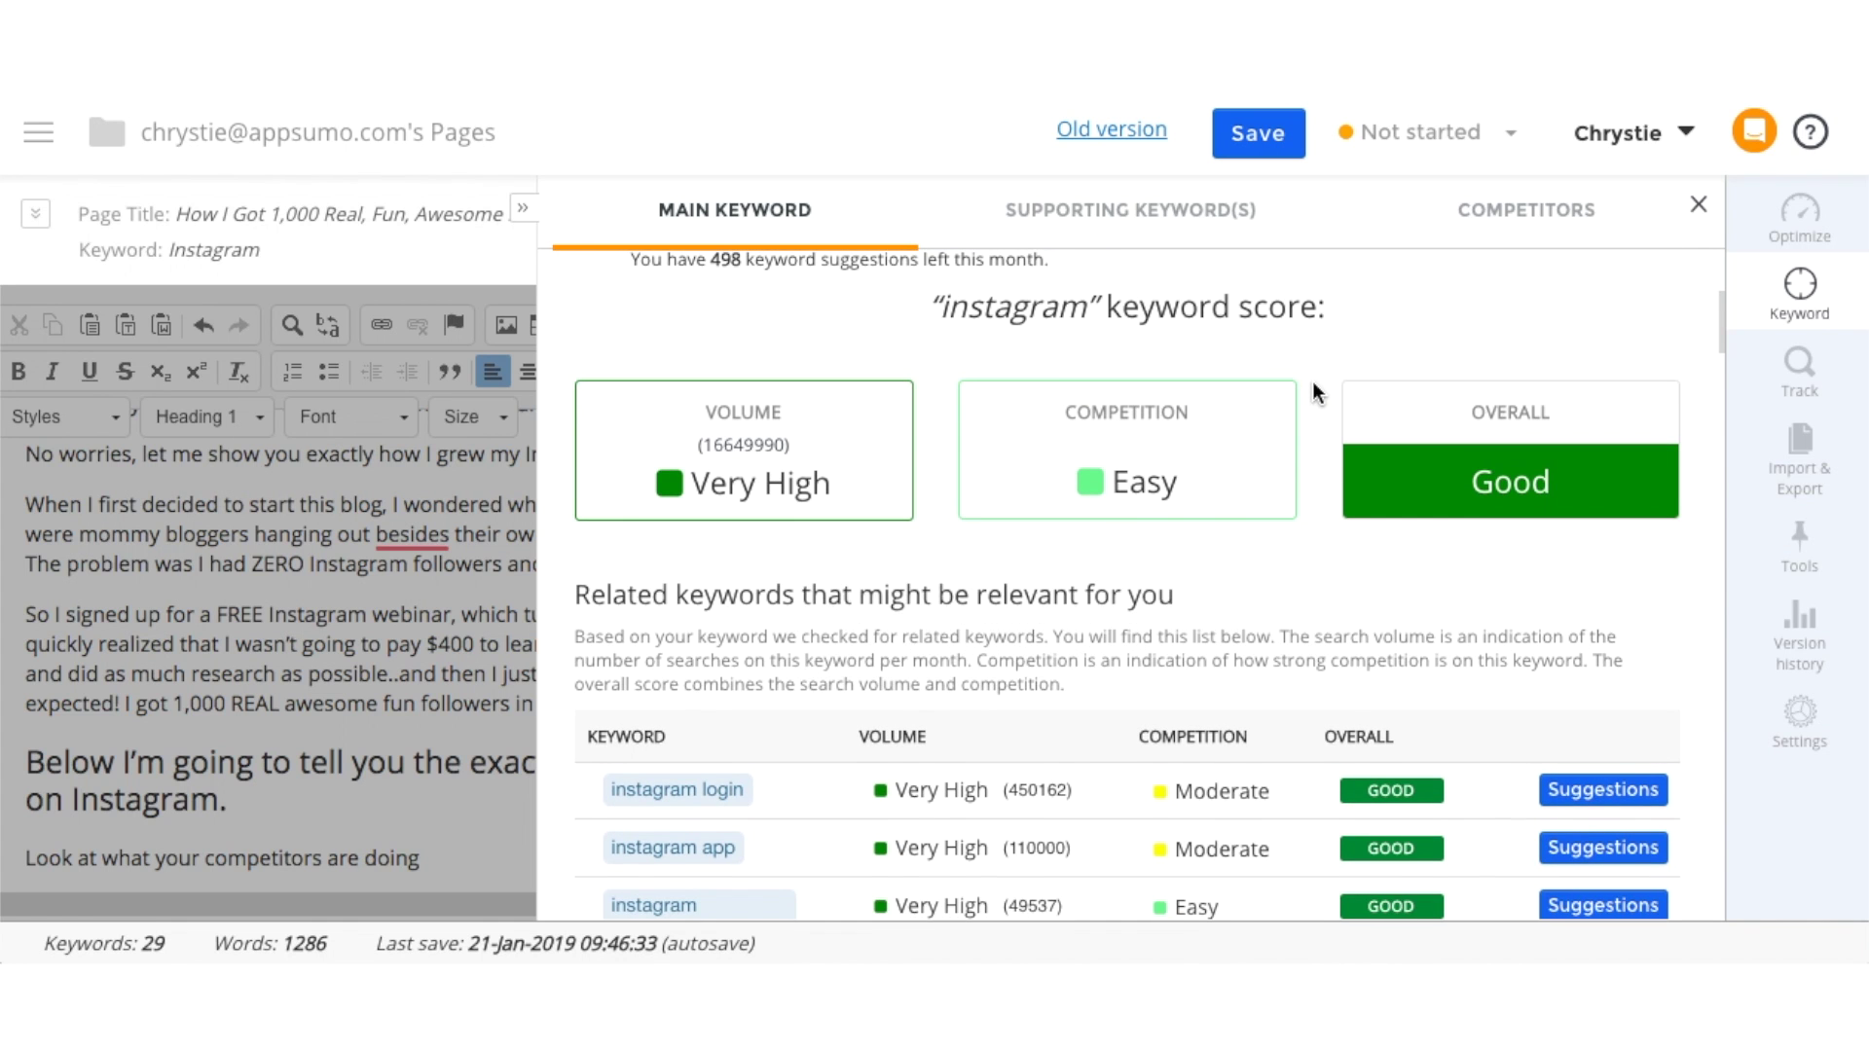
scroll(1293, 383, "down", 2)
scroll(1313, 392, "down", 1)
scroll(1313, 391, "down", 1)
scroll(1313, 391, "down", 1)
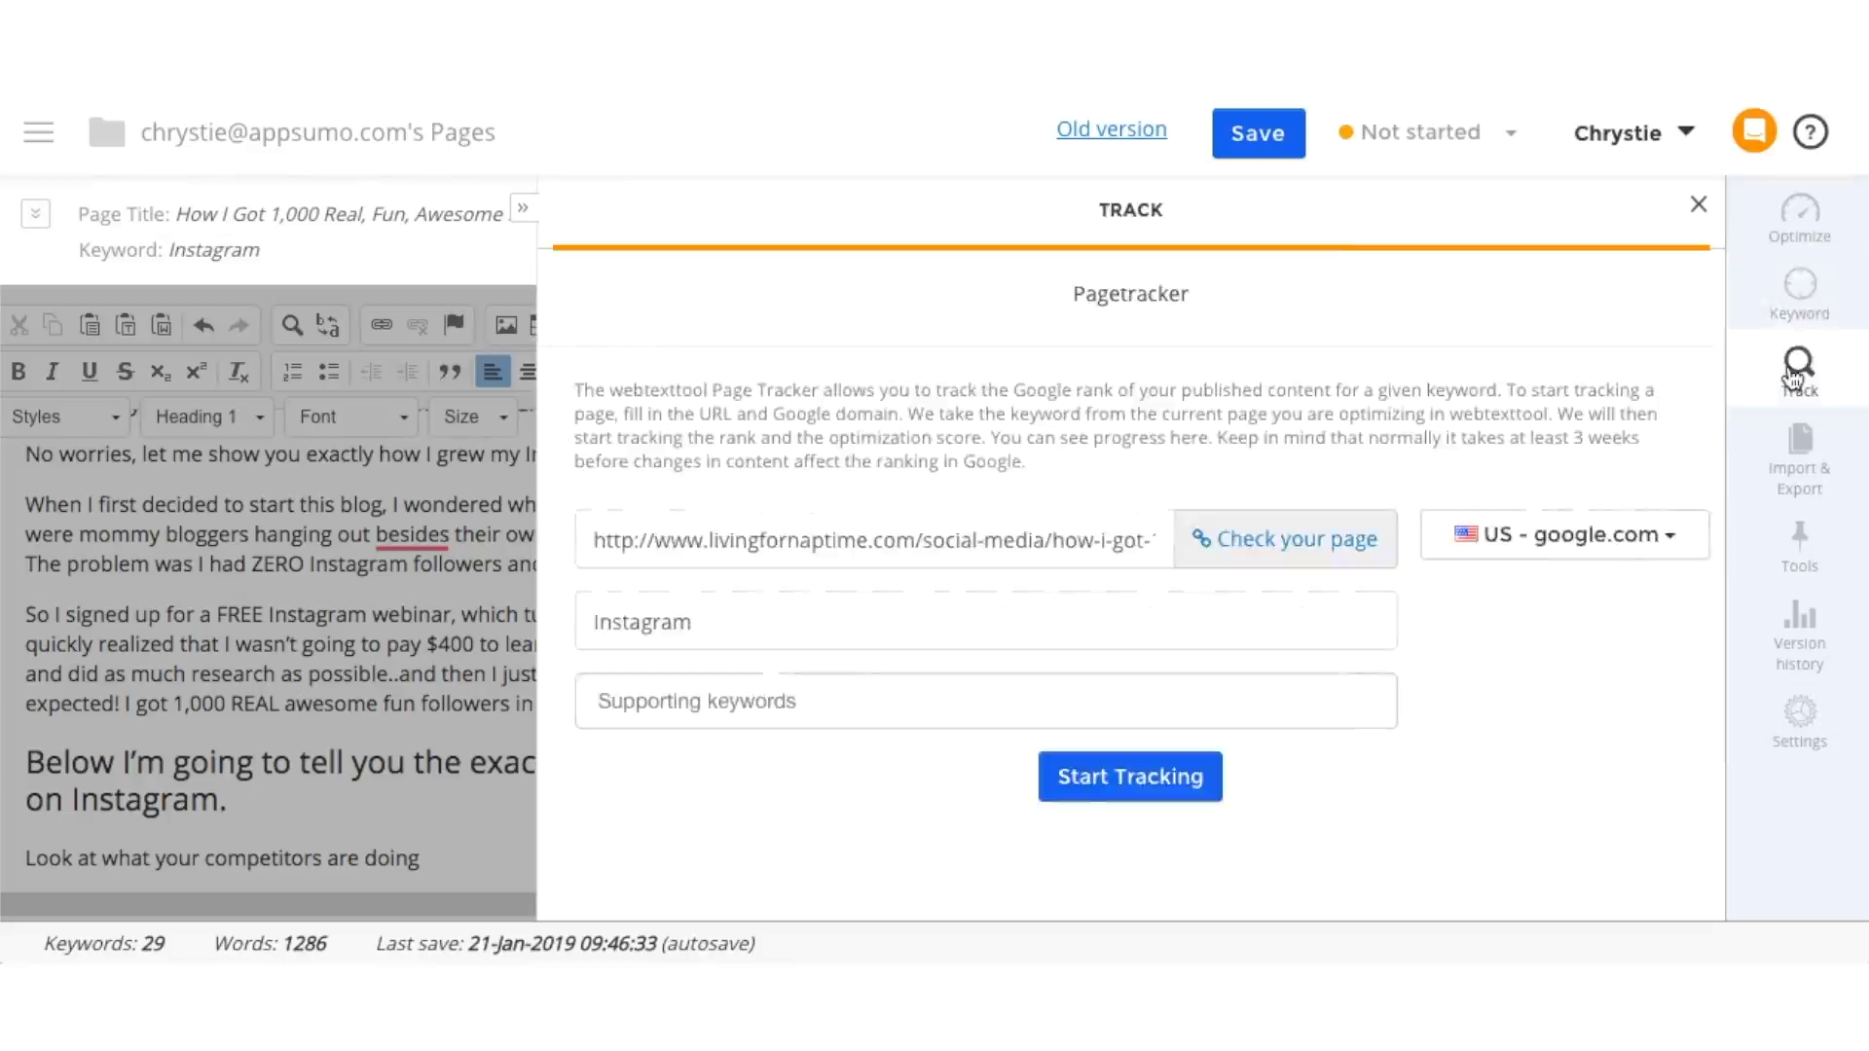
Start tracking the article's Google ranking for Instagram.
left_click(1126, 781)
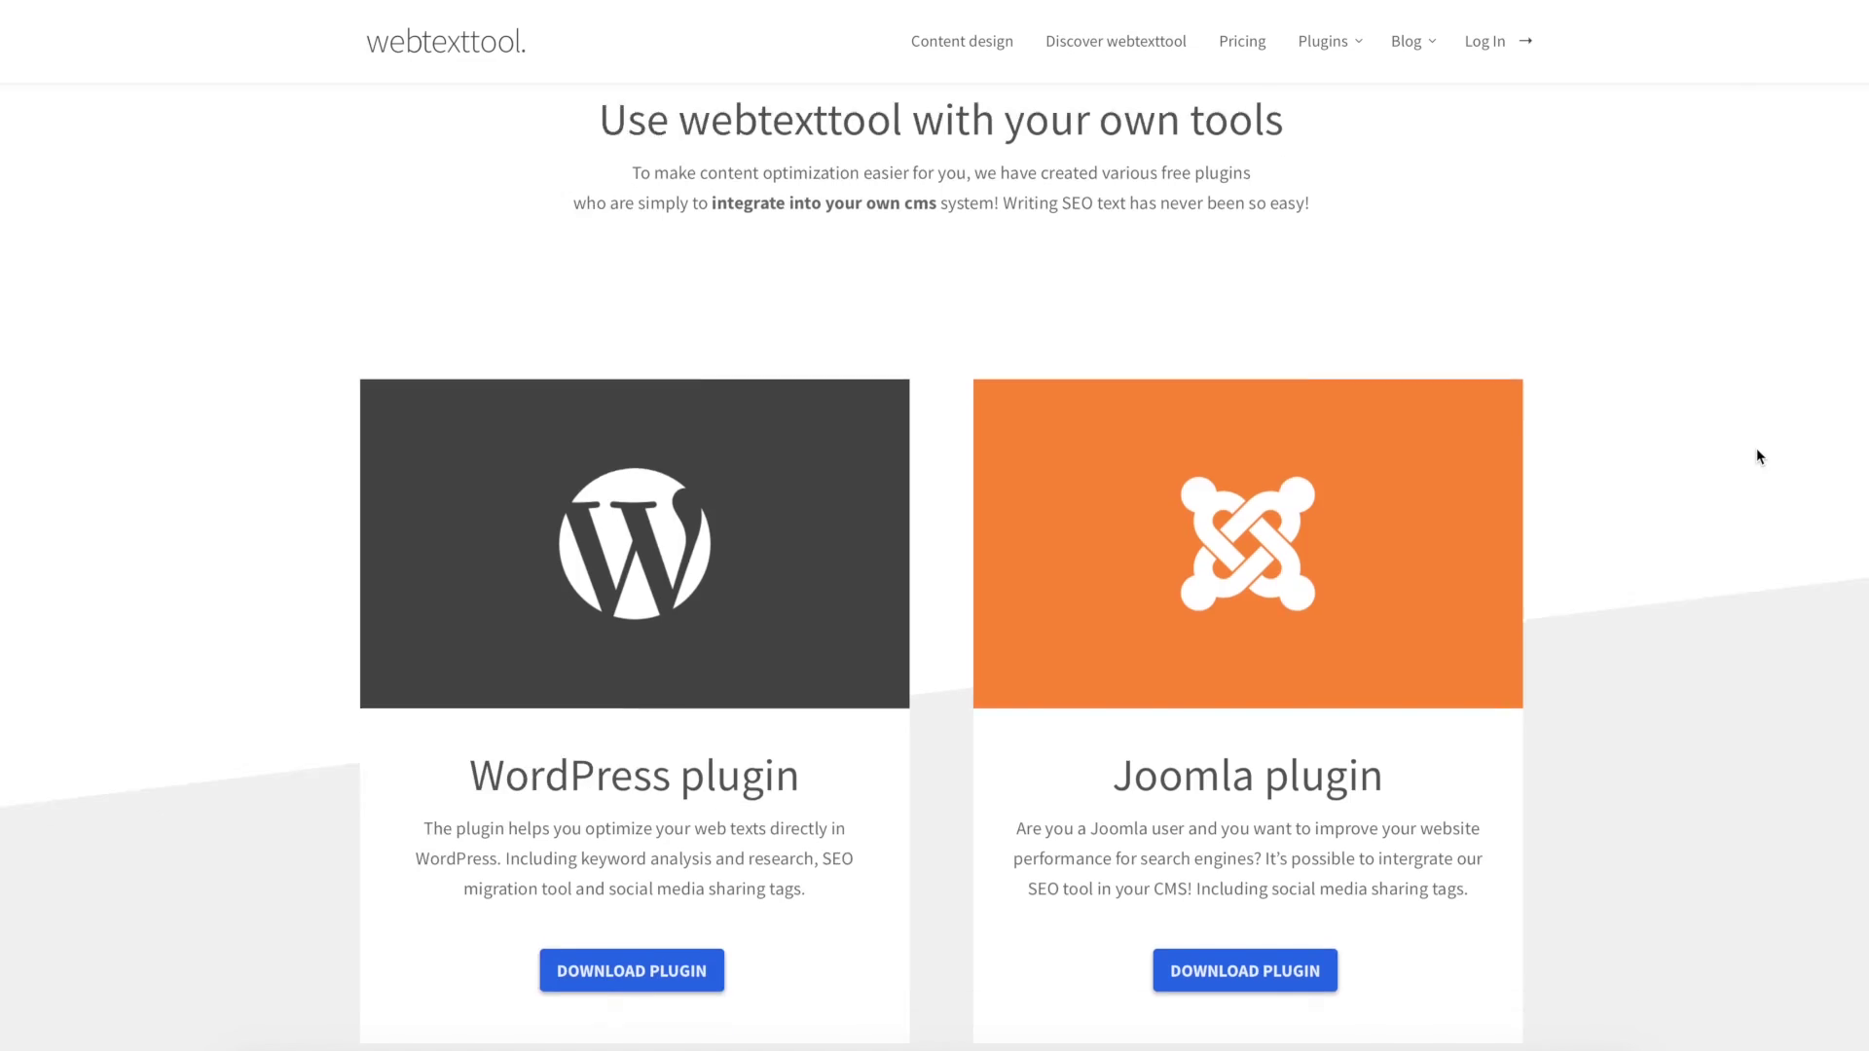
scroll(1757, 456, "down", 1)
scroll(1757, 457, "down", 1)
scroll(1757, 457, "down", 1)
scroll(1758, 457, "down", 1)
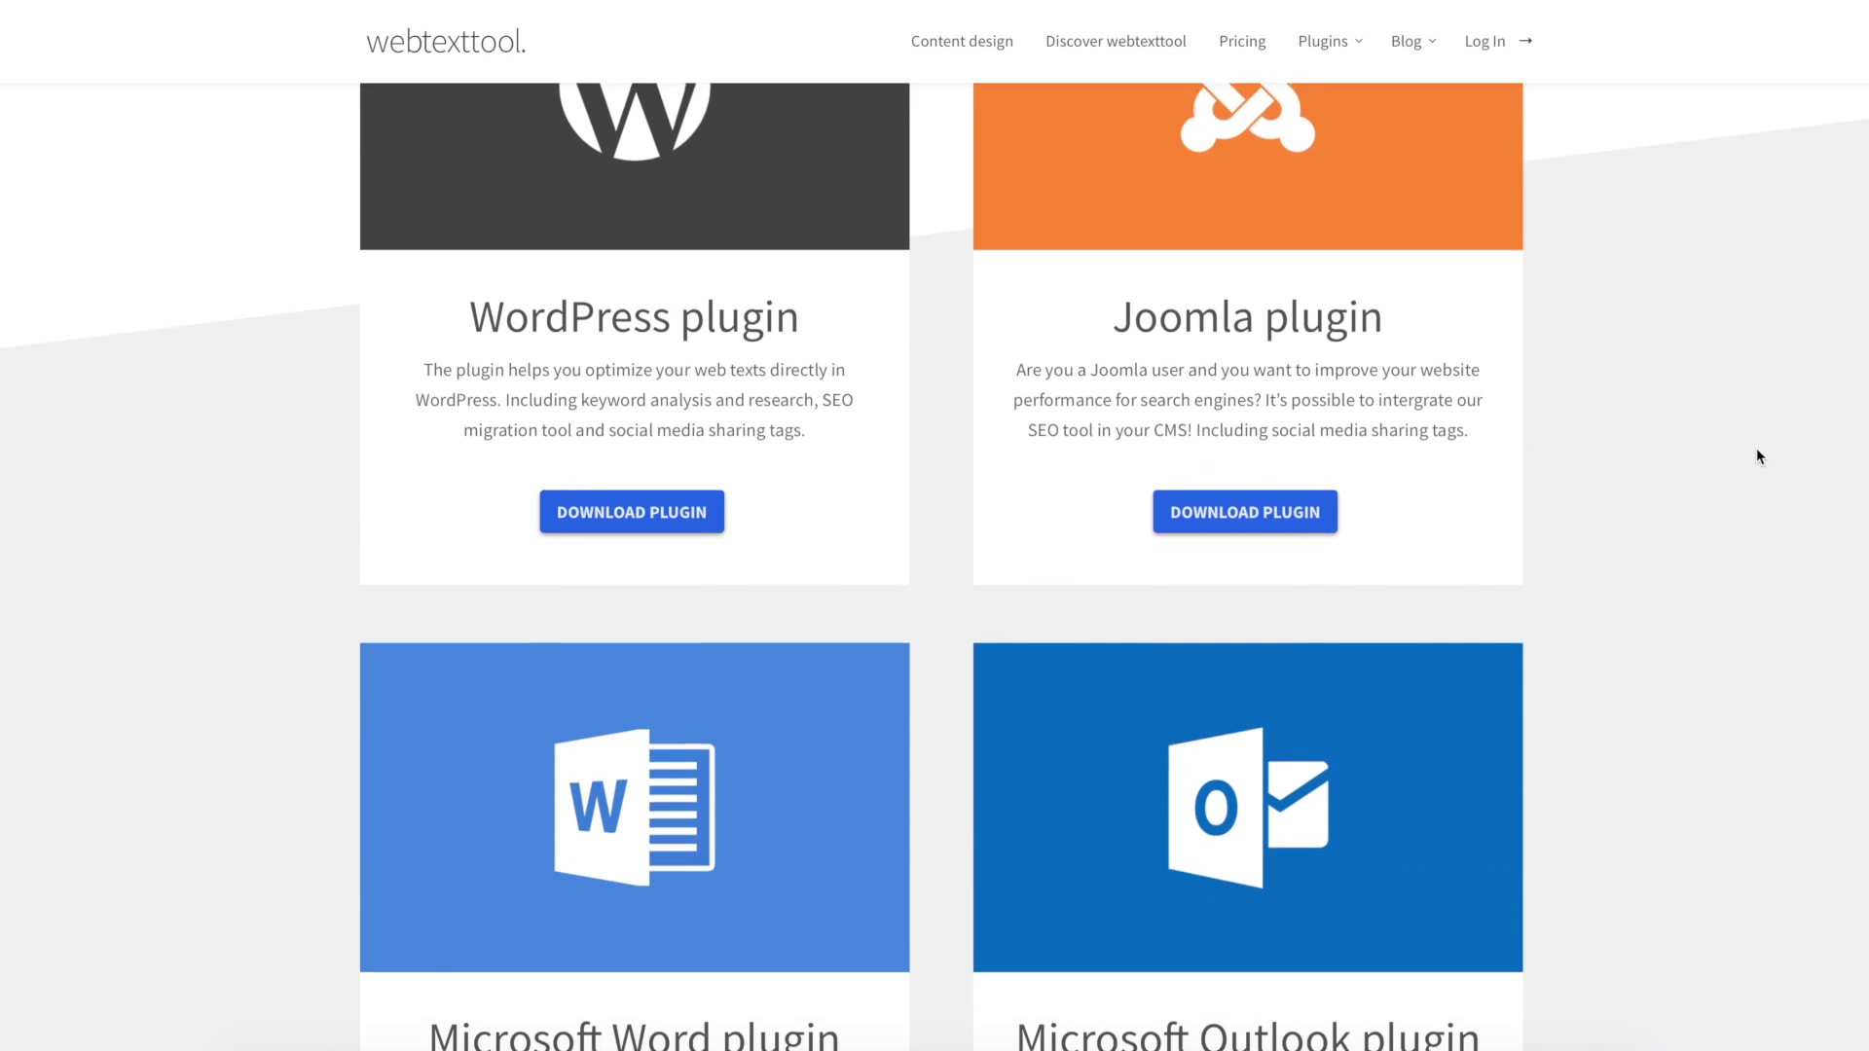
scroll(1757, 458, "down", 1)
scroll(1757, 457, "down", 1)
scroll(1757, 457, "down", 1)
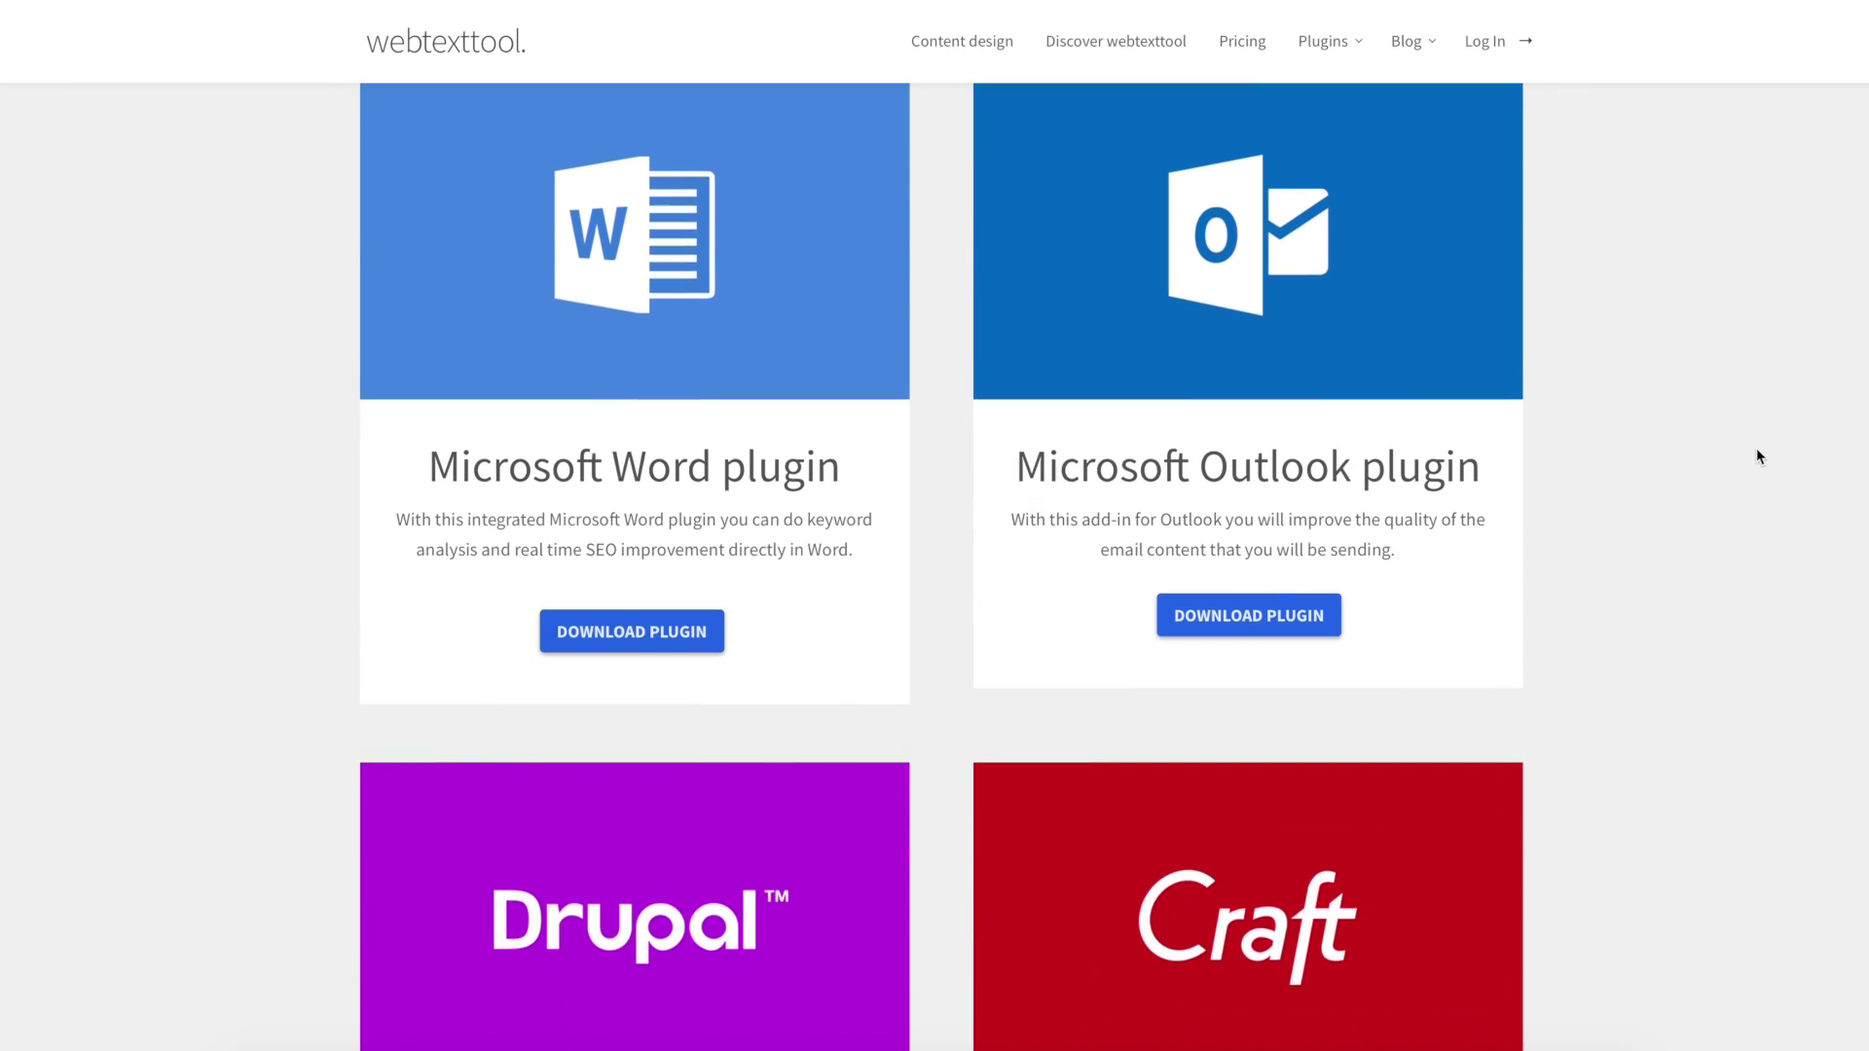
scroll(1757, 456, "down", 1)
scroll(1757, 457, "down", 1)
scroll(1757, 458, "down", 1)
scroll(1756, 457, "down", 1)
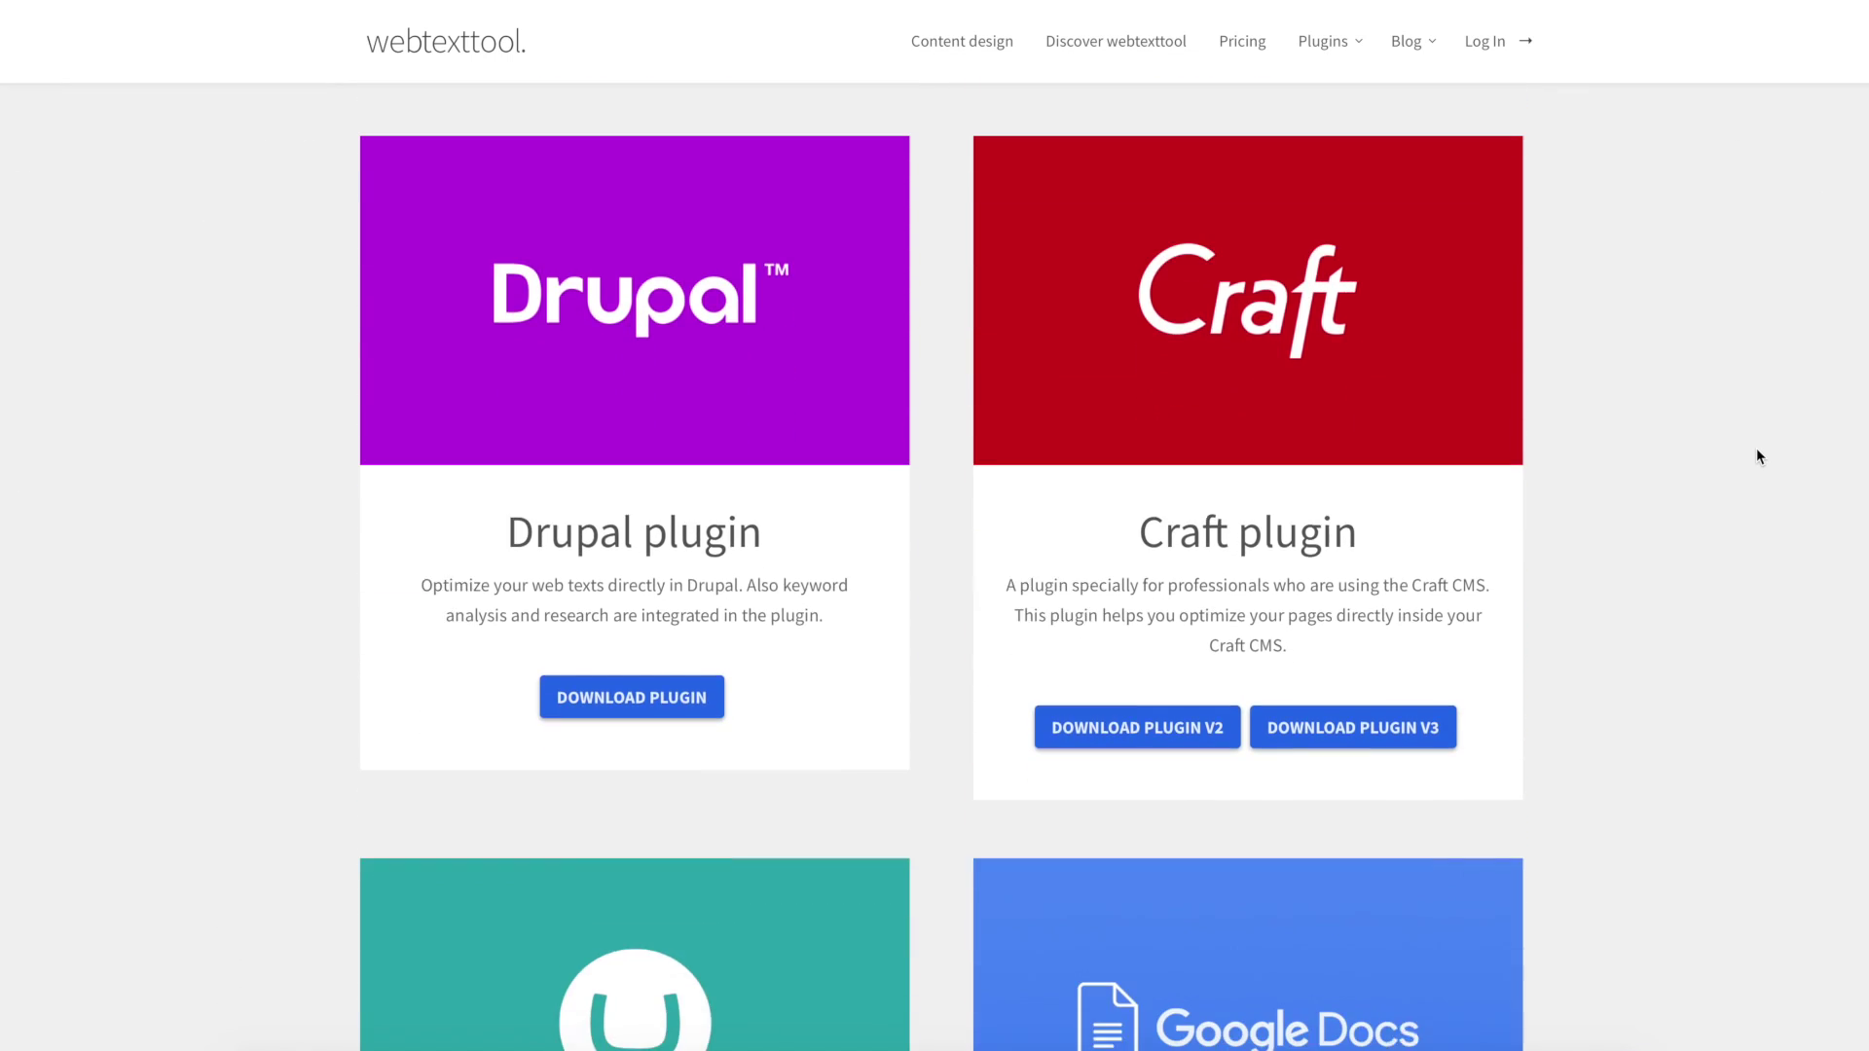
scroll(1757, 457, "down", 1)
scroll(1756, 458, "down", 2)
scroll(1756, 457, "down", 1)
scroll(1757, 456, "down", 2)
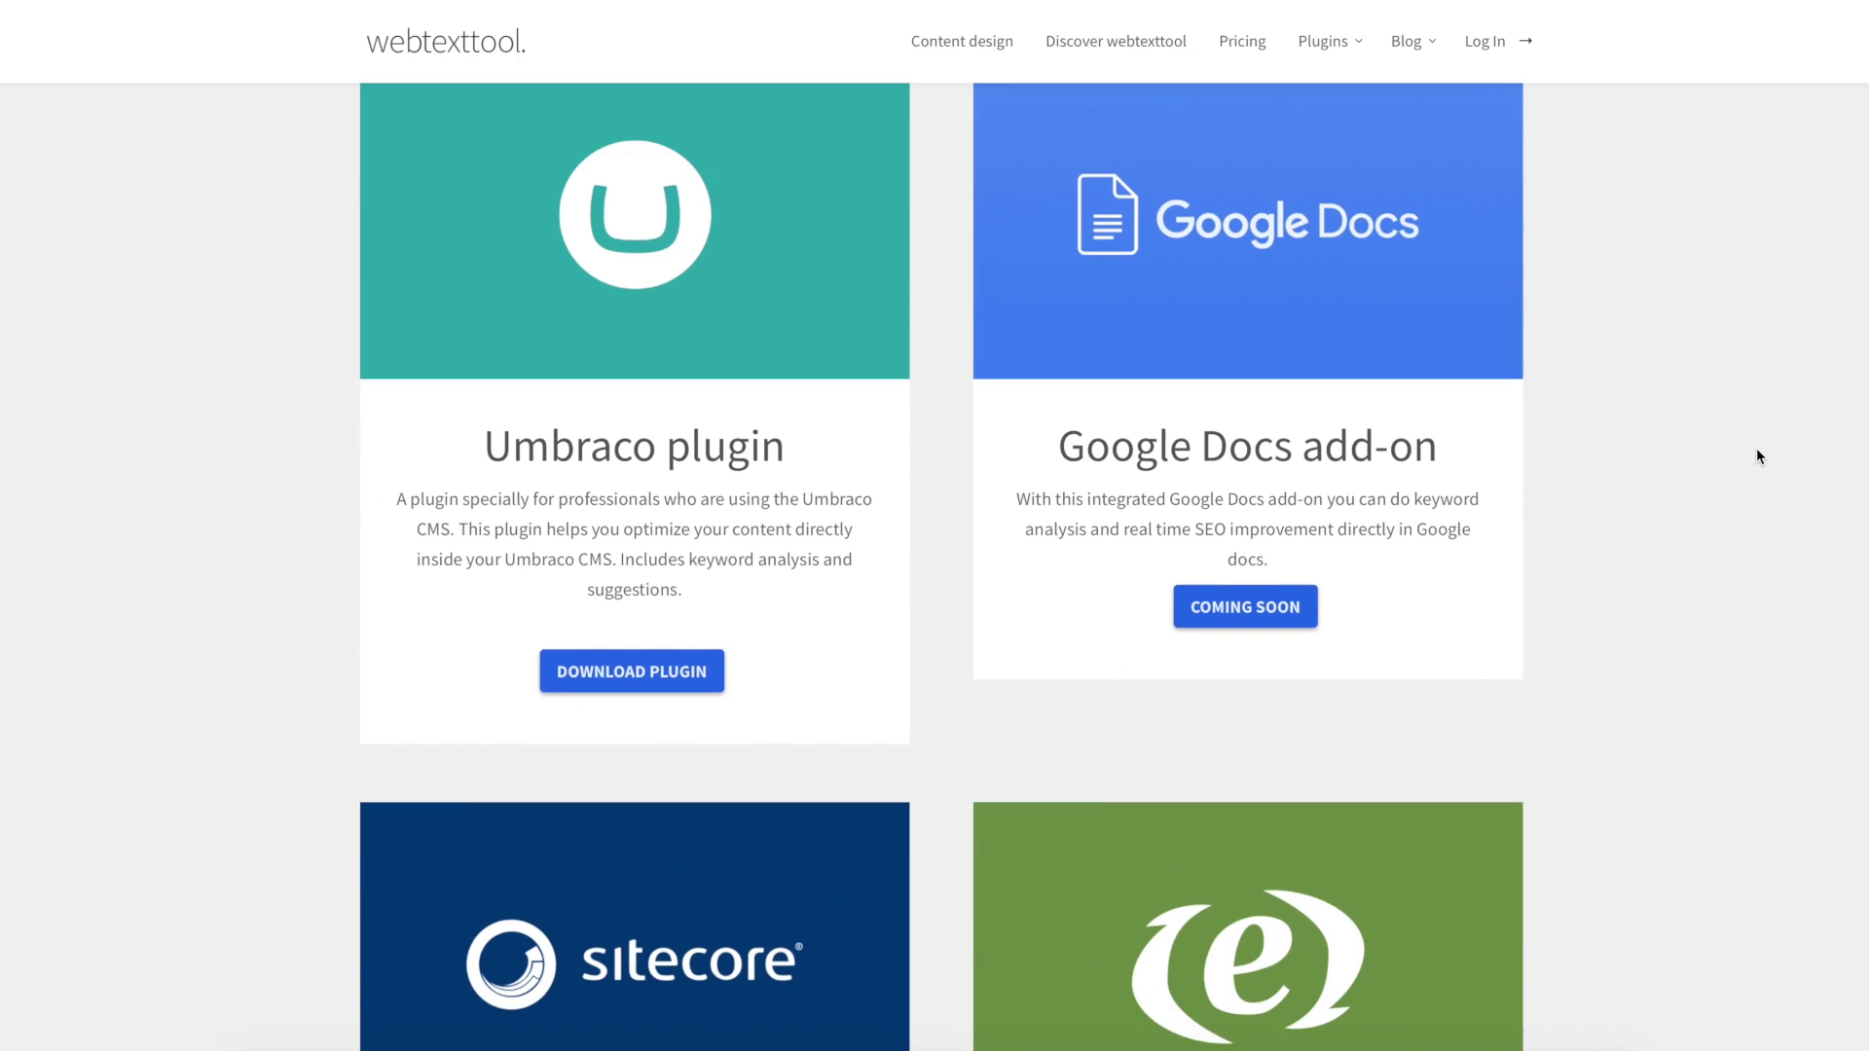
scroll(1757, 458, "down", 1)
scroll(1756, 457, "down", 2)
scroll(1756, 450, "down", 1)
scroll(1757, 450, "down", 1)
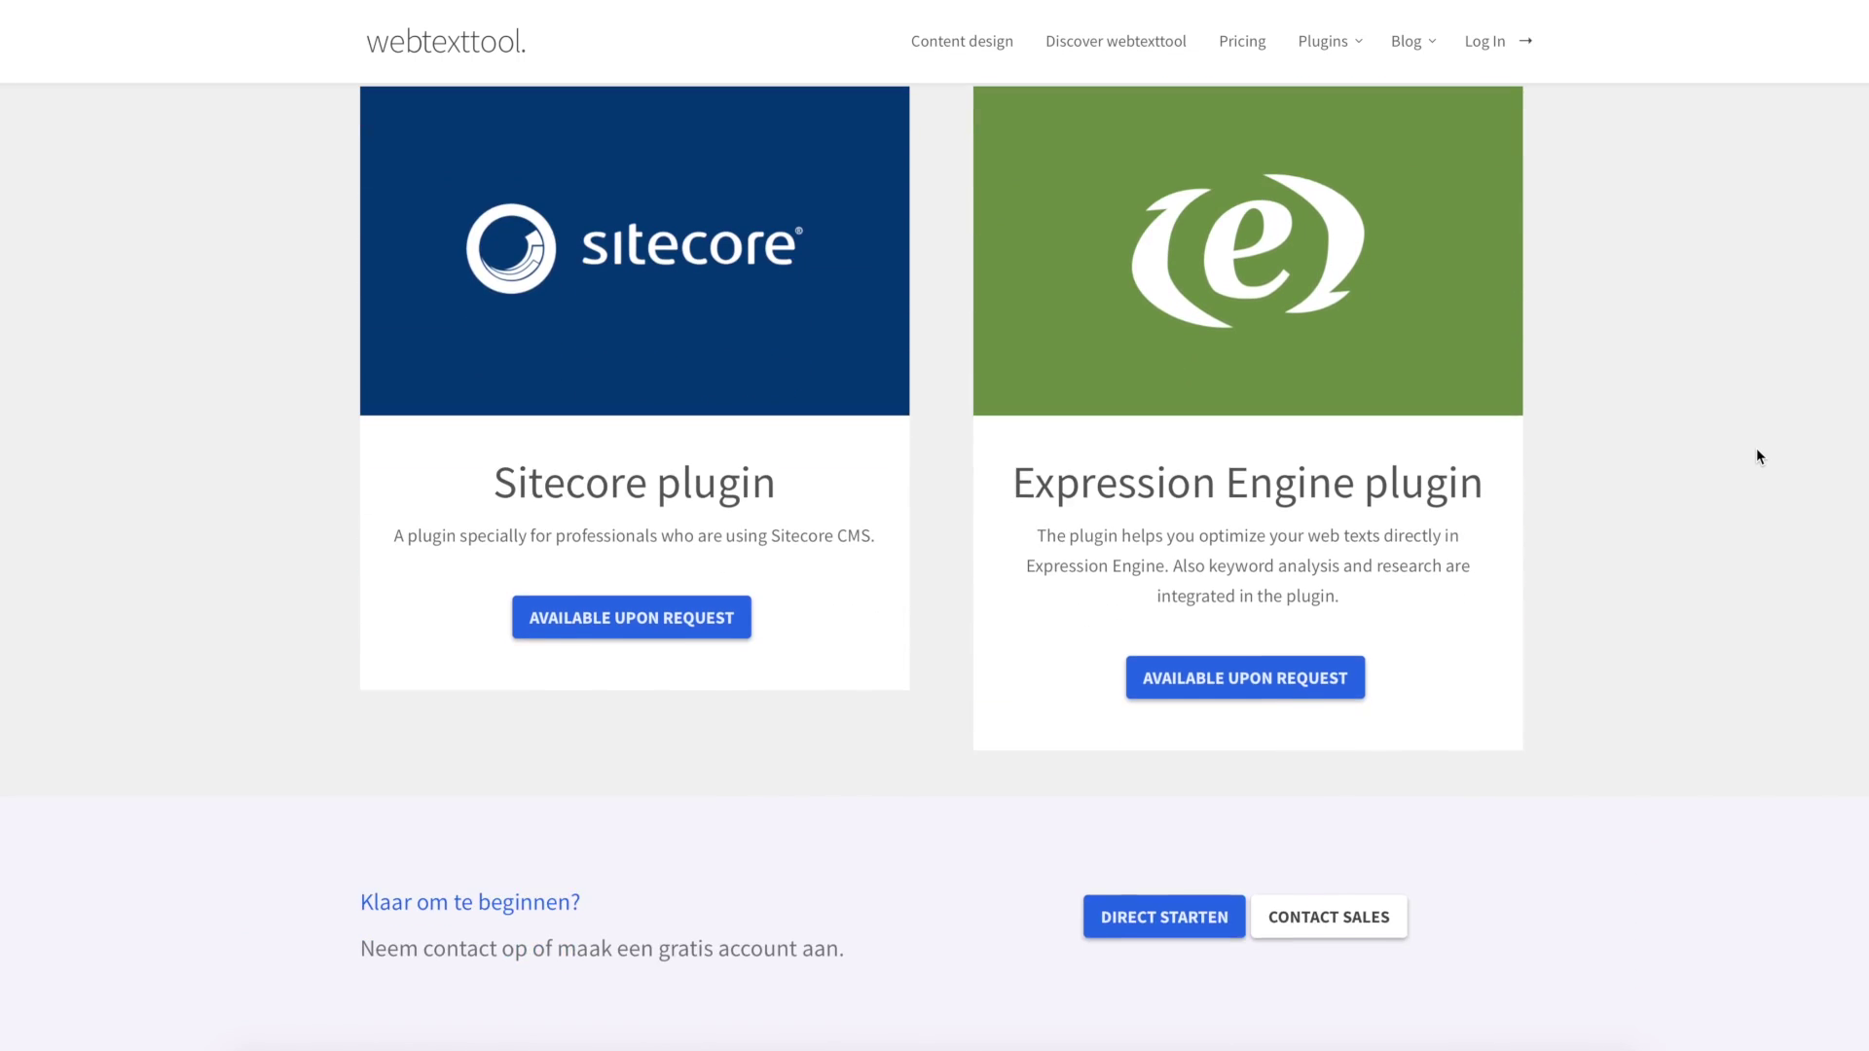